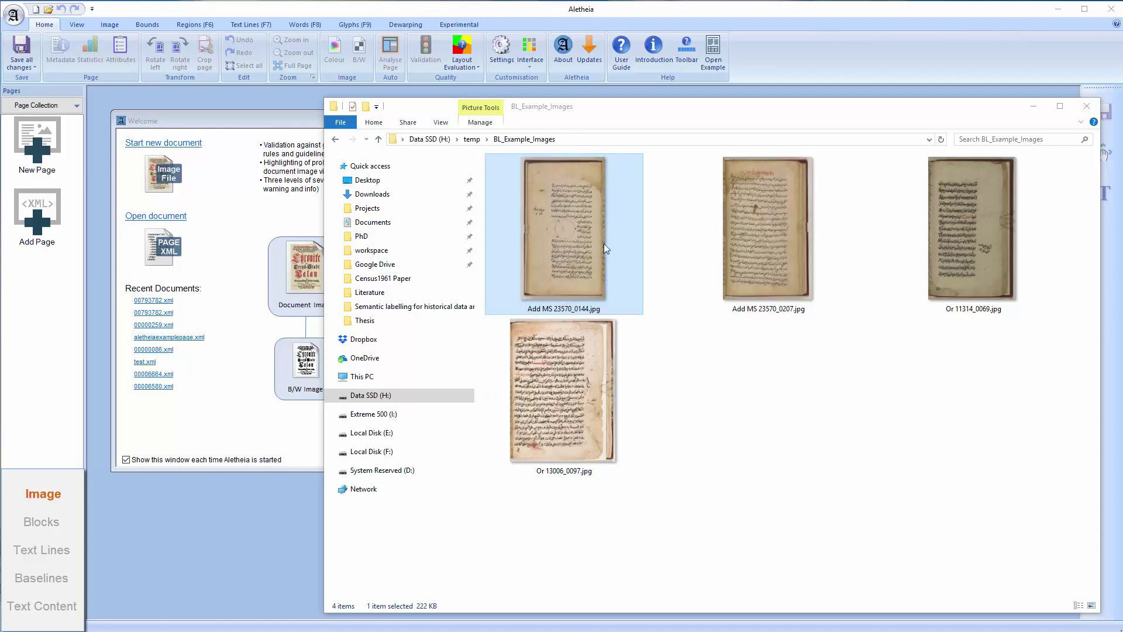
Load the image Add MS 23570_0144.jpg from the BL_Example_Images folder into Aletheia and maximize its document window.
left_click_drag(588, 240, 240, 336)
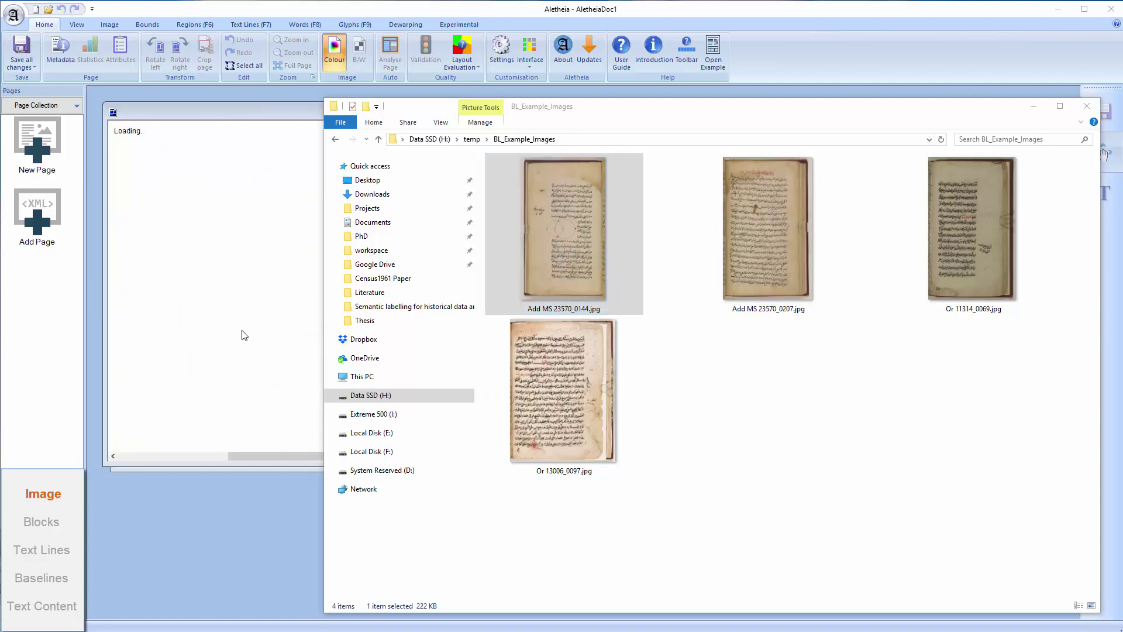
left_click(275, 112)
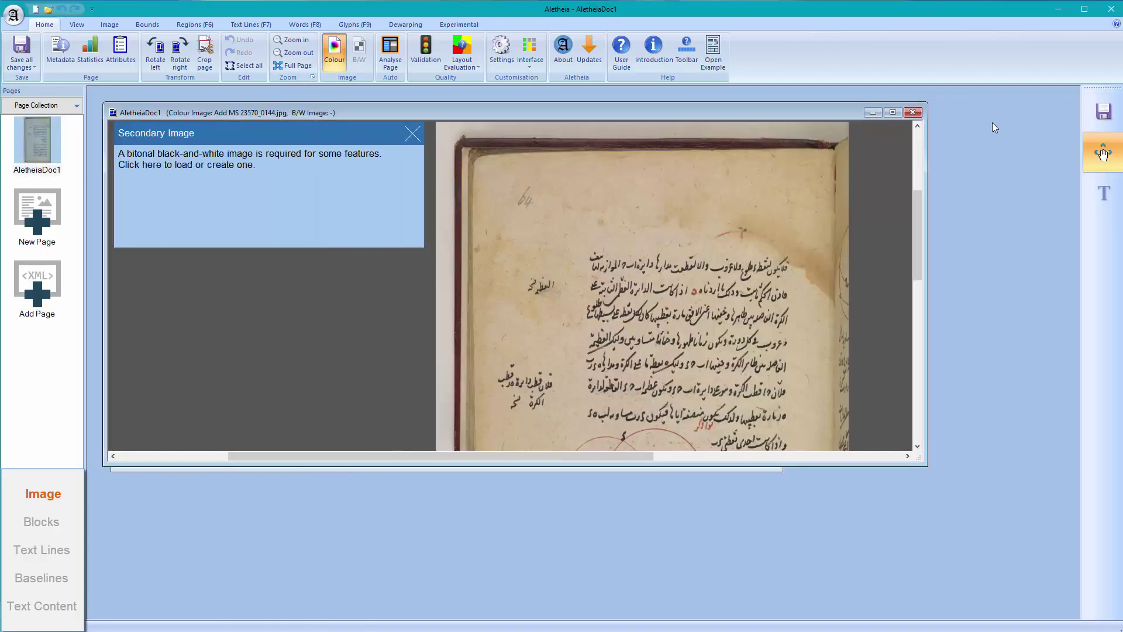
left_click(894, 112)
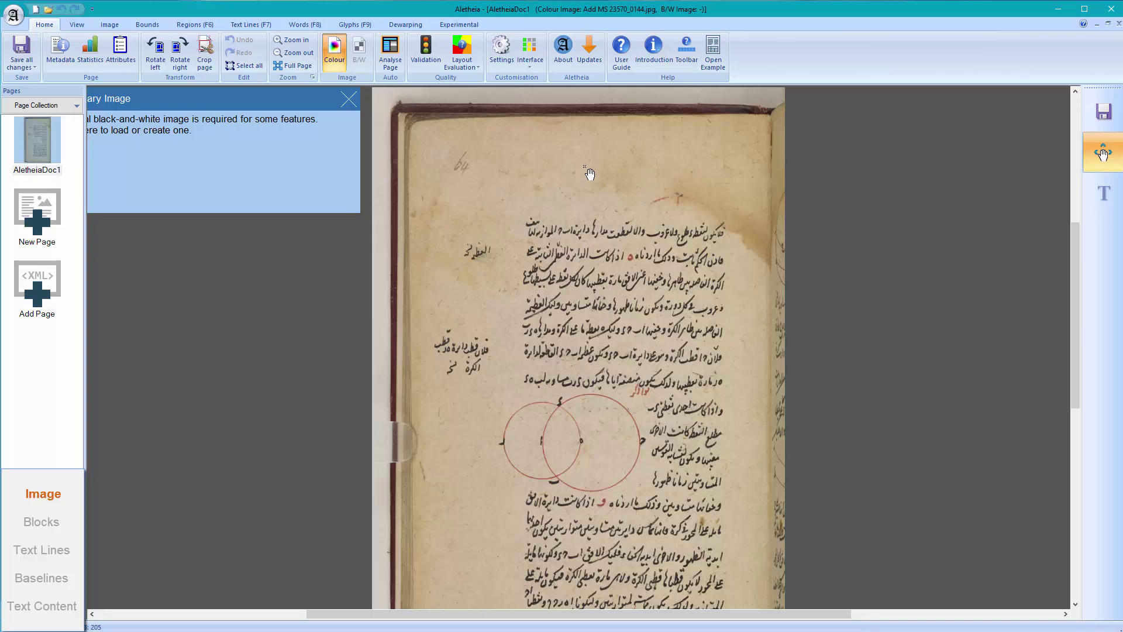
Binarise the colour manuscript page with the automated Otsu method.
scroll(636, 232, "up", 5)
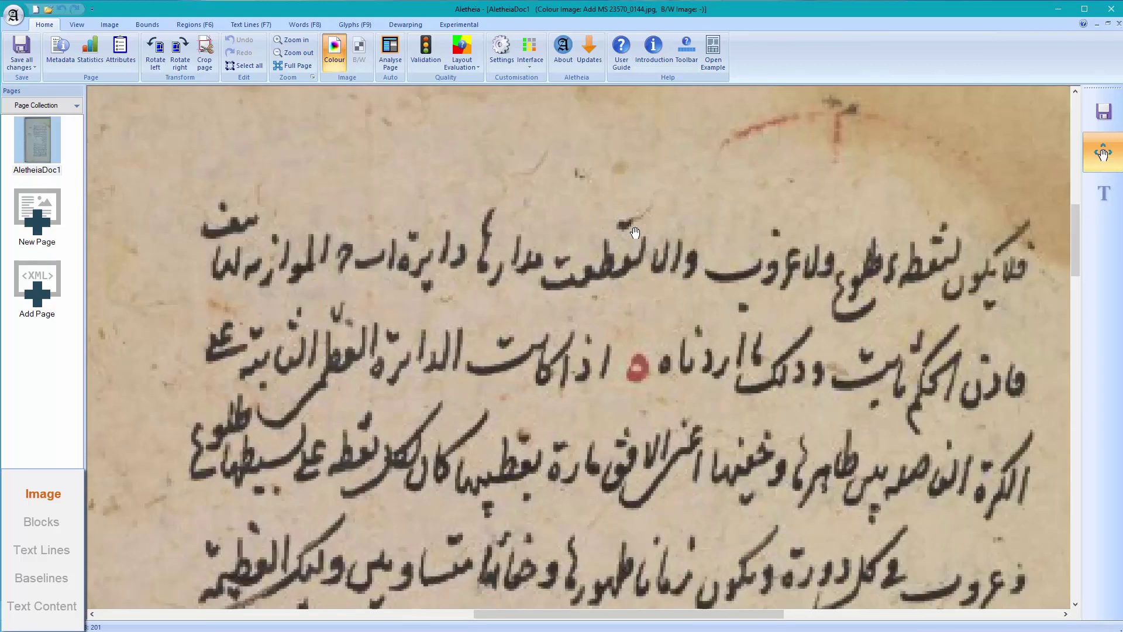
scroll(640, 240, "down", 5)
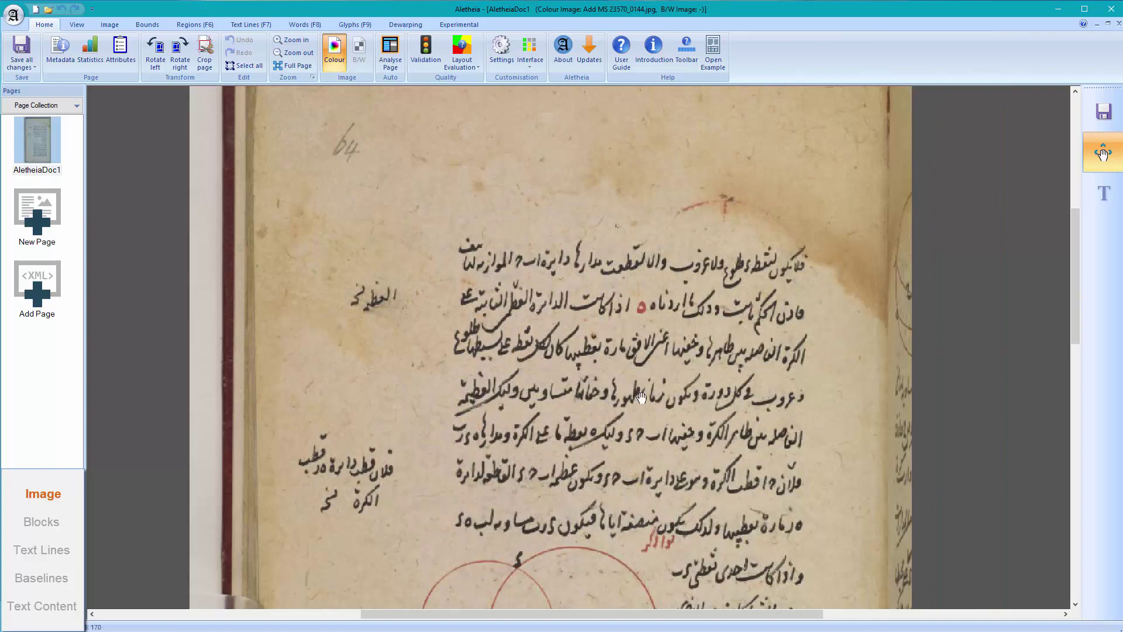
scroll(617, 217, "down", 2)
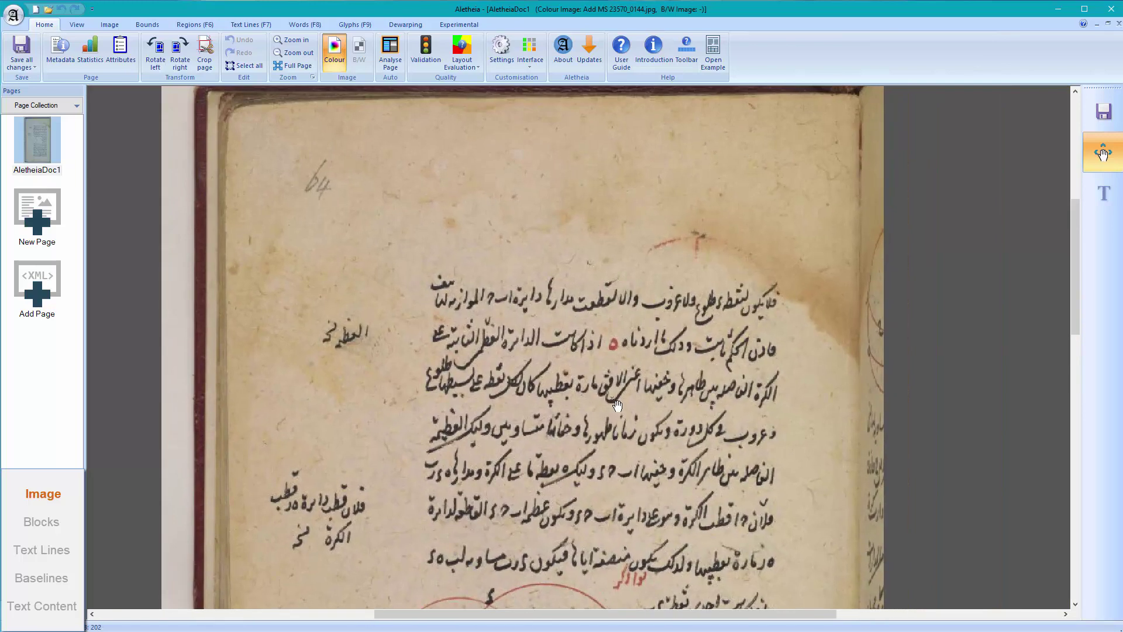
scroll(706, 509, "down", 2)
left_click_drag(706, 509, 675, 346)
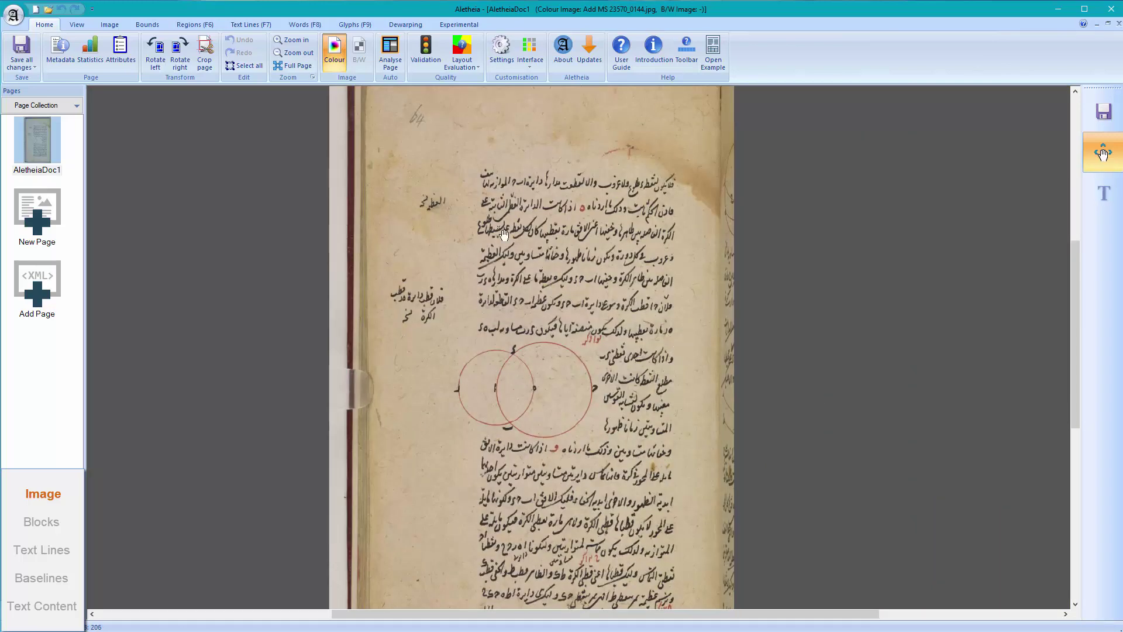
mouse_move(585, 346)
left_mouse_down()
mouse_move(569, 264)
mouse_move(573, 341)
left_mouse_up()
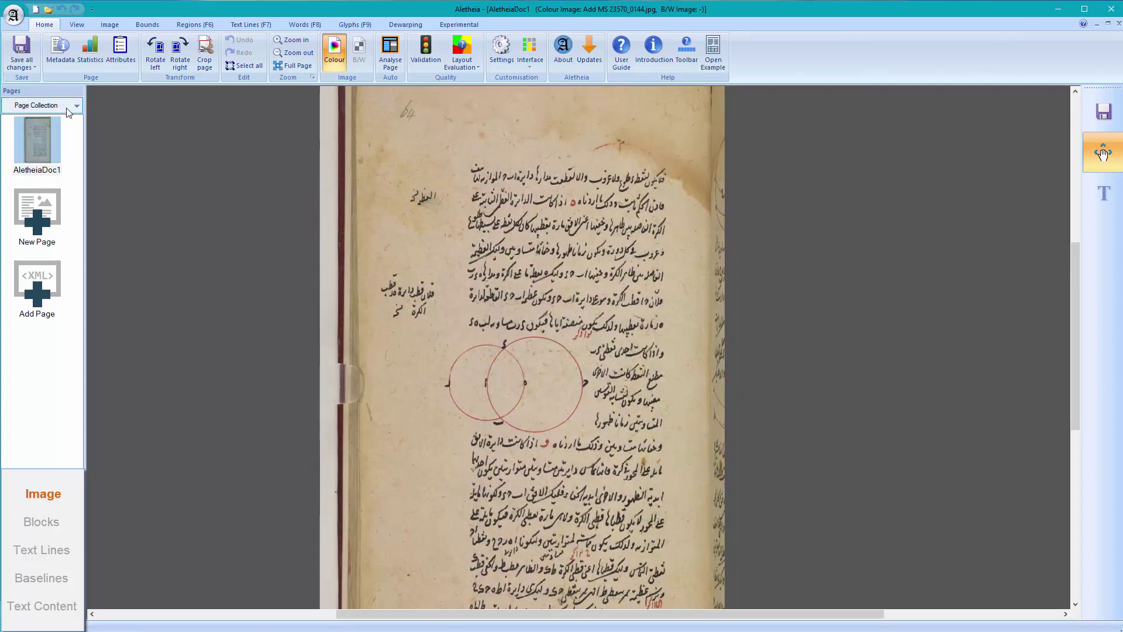
left_click(109, 25)
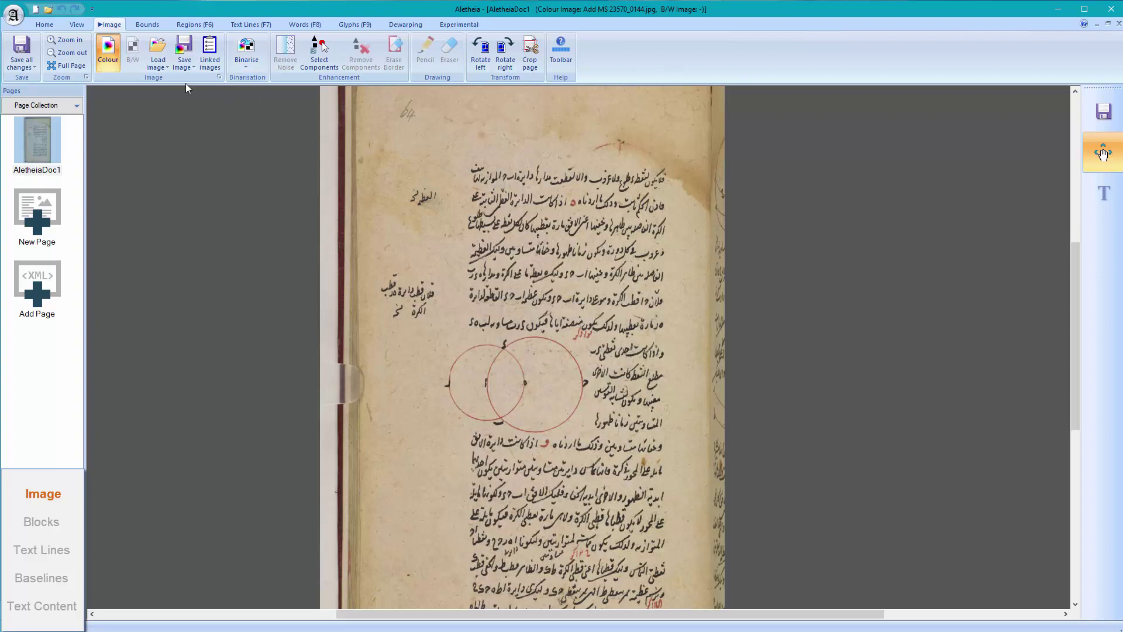
left_click(249, 67)
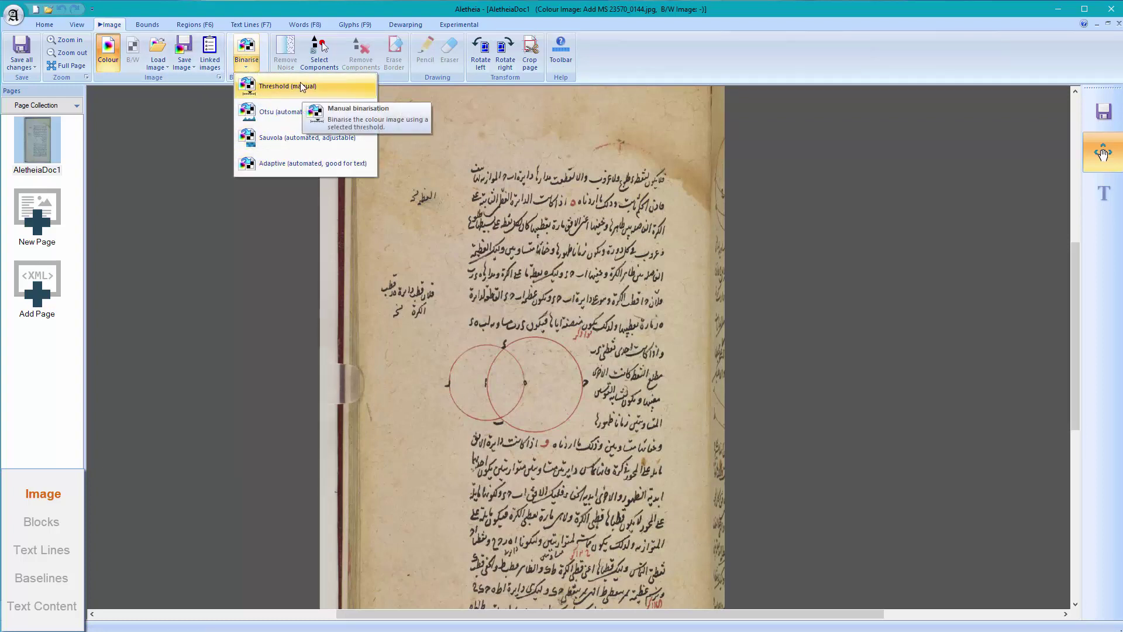
left_click(293, 114)
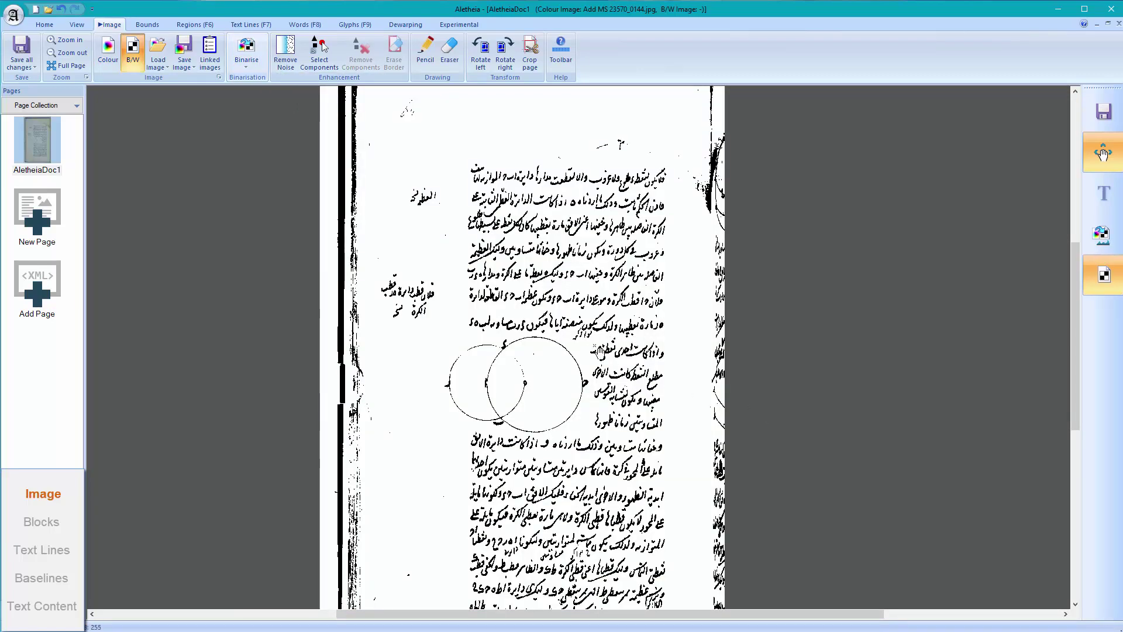
Examine the black-and-white page for text quality and noise, and compare it with the colour original.
scroll(595, 346, "up", 3)
left_click_drag(585, 170, 551, 377)
left_click_drag(666, 585, 653, 48)
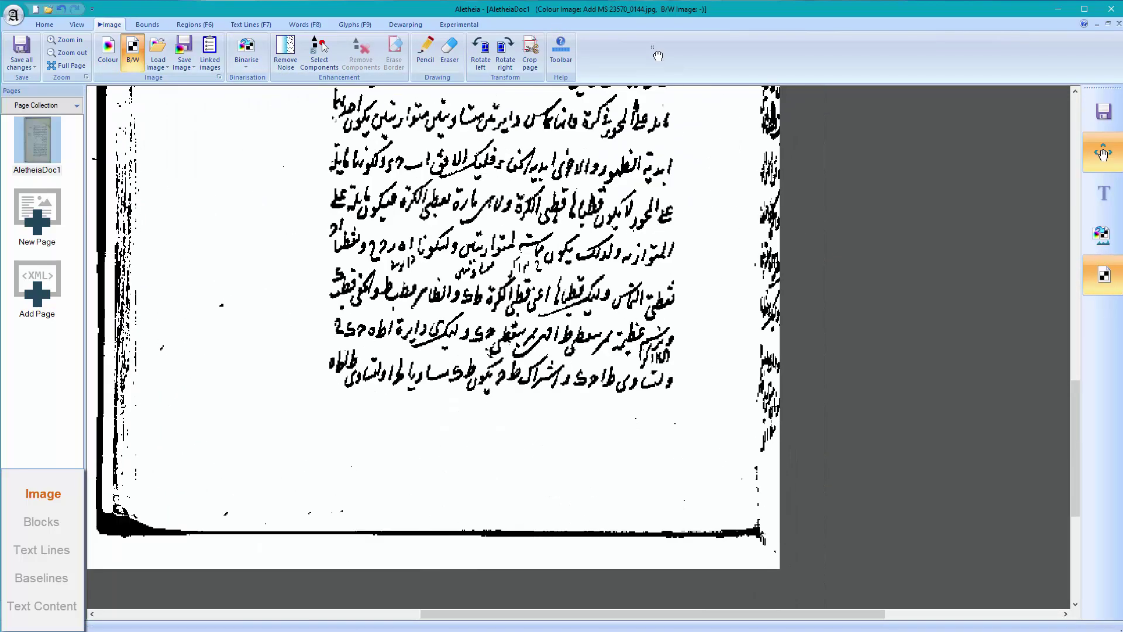
scroll(170, 185, "up", 8)
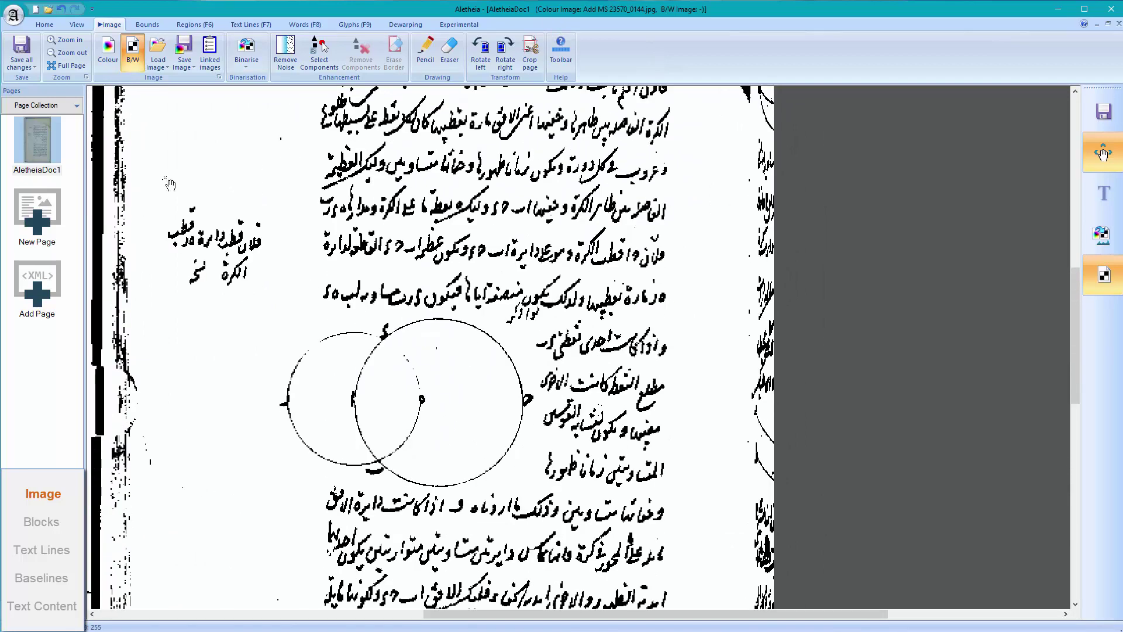
left_click(107, 50)
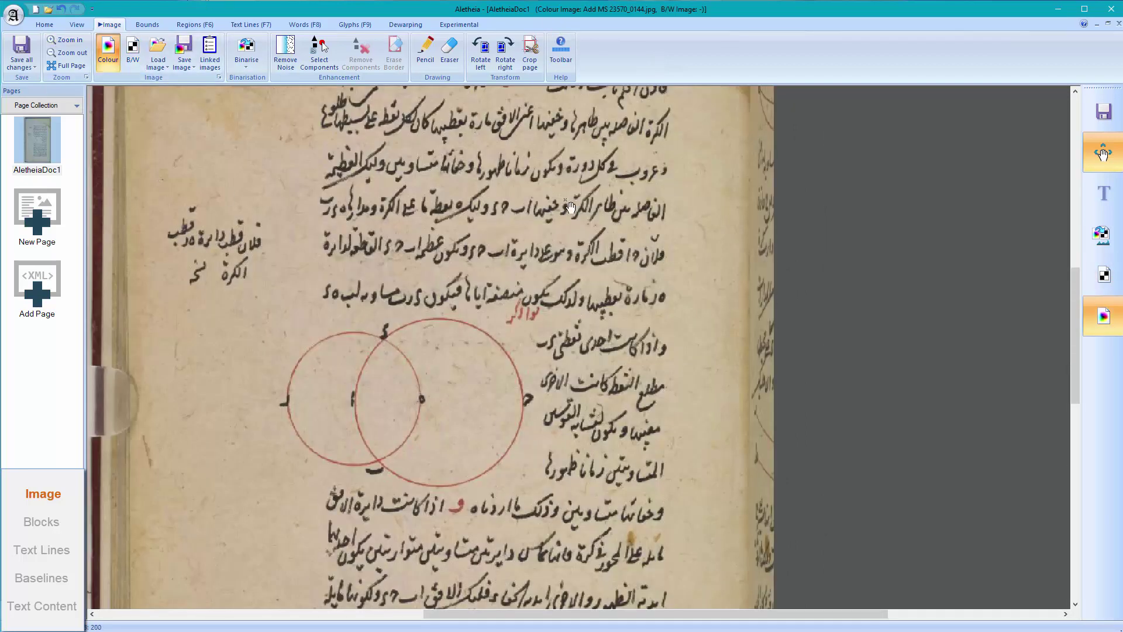
scroll(560, 346, "up", 3)
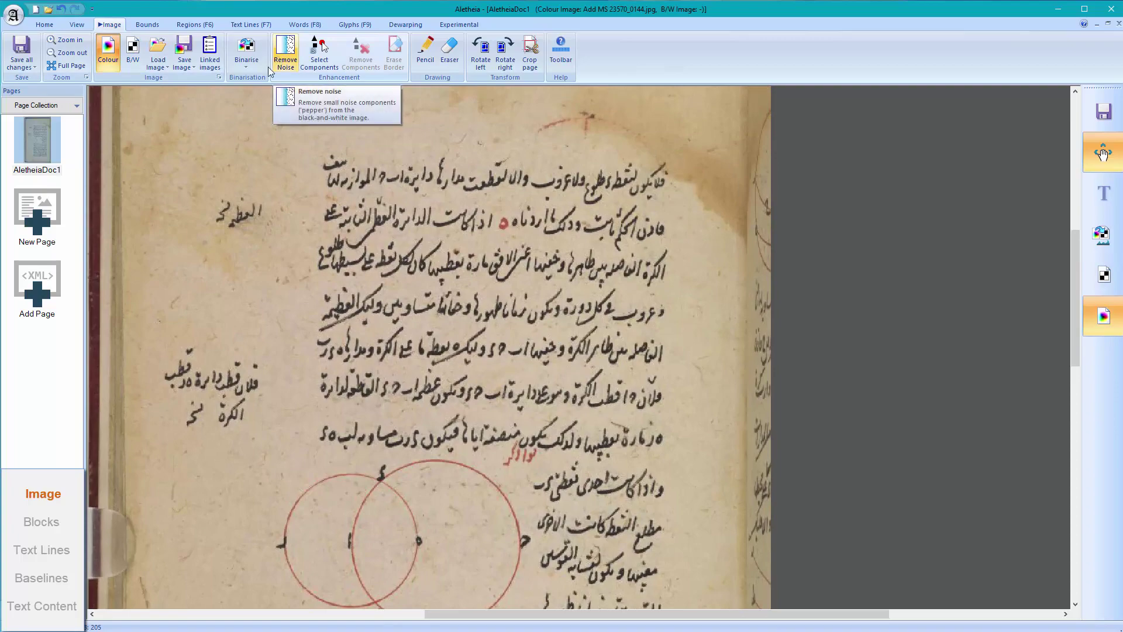
key("space")
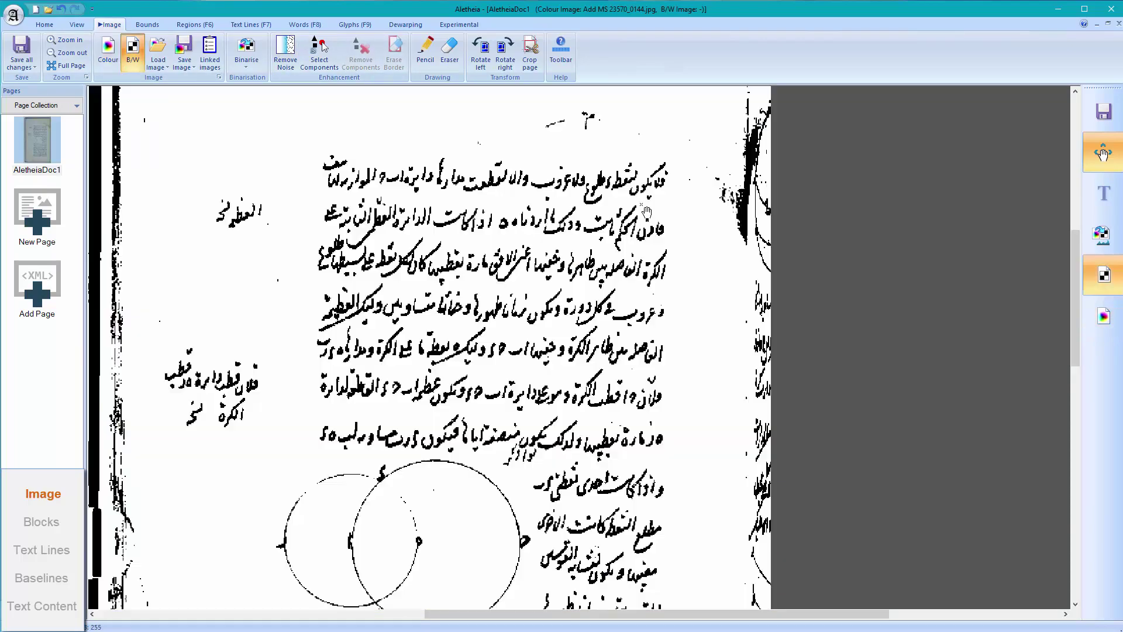
left_click_drag(644, 432, 630, 455)
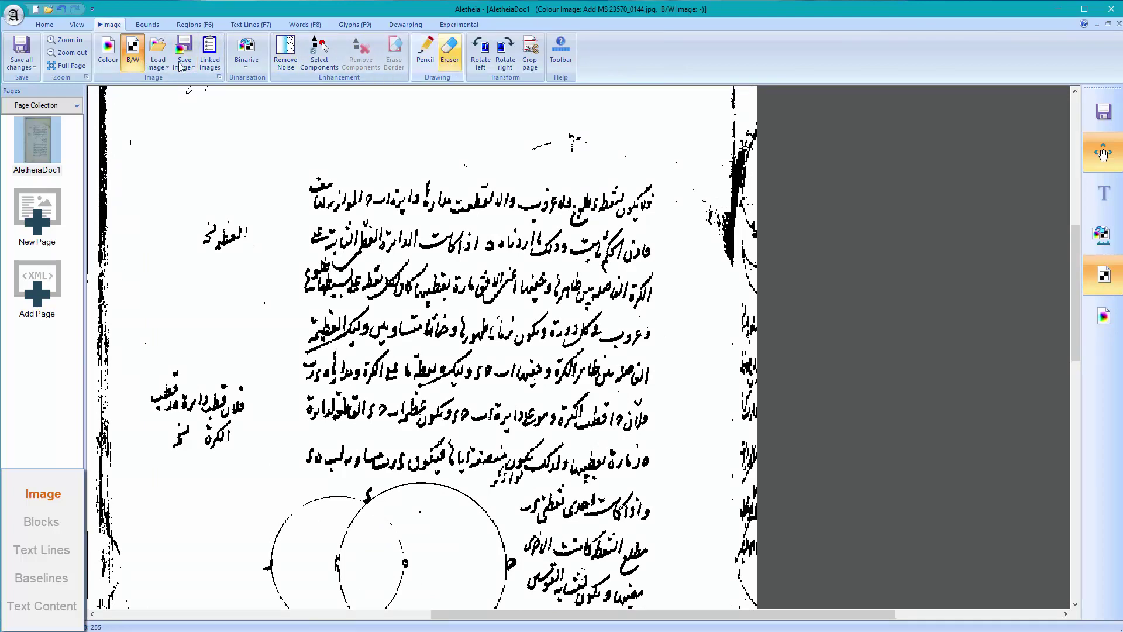
scroll(657, 436, "down", 5)
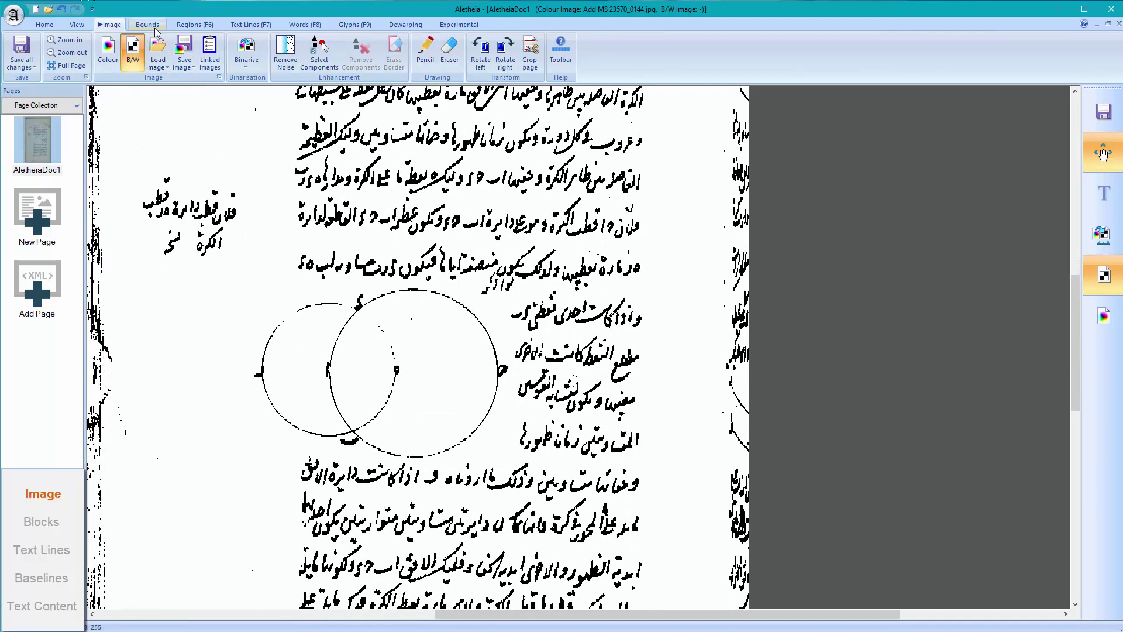
key("space")
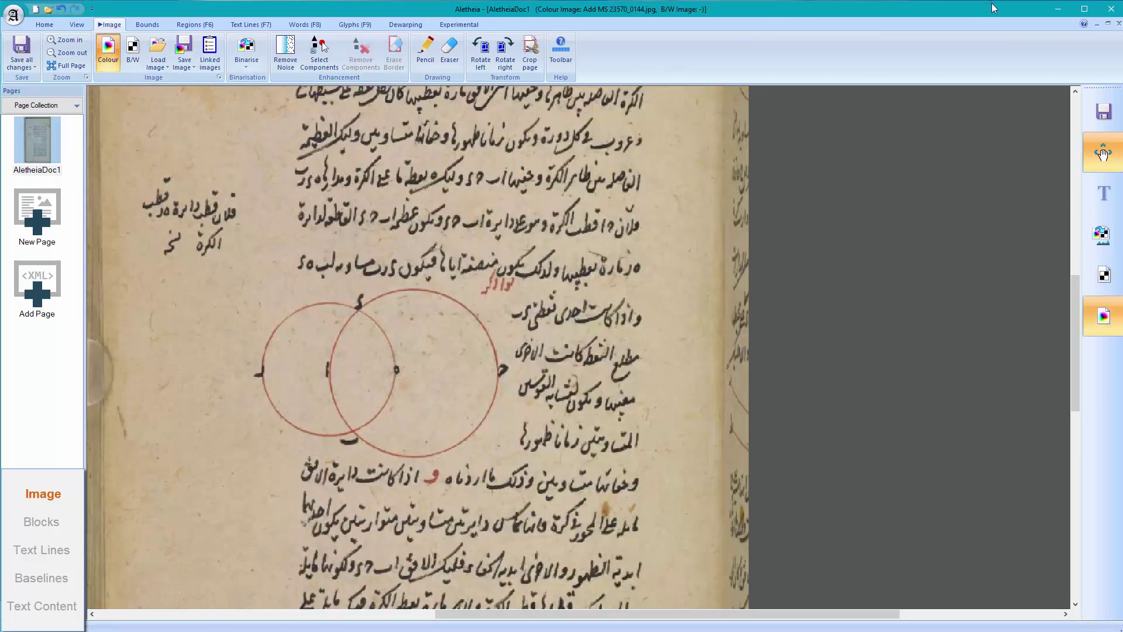
left_click_drag(673, 194, 779, 340)
key("ctrl+0")
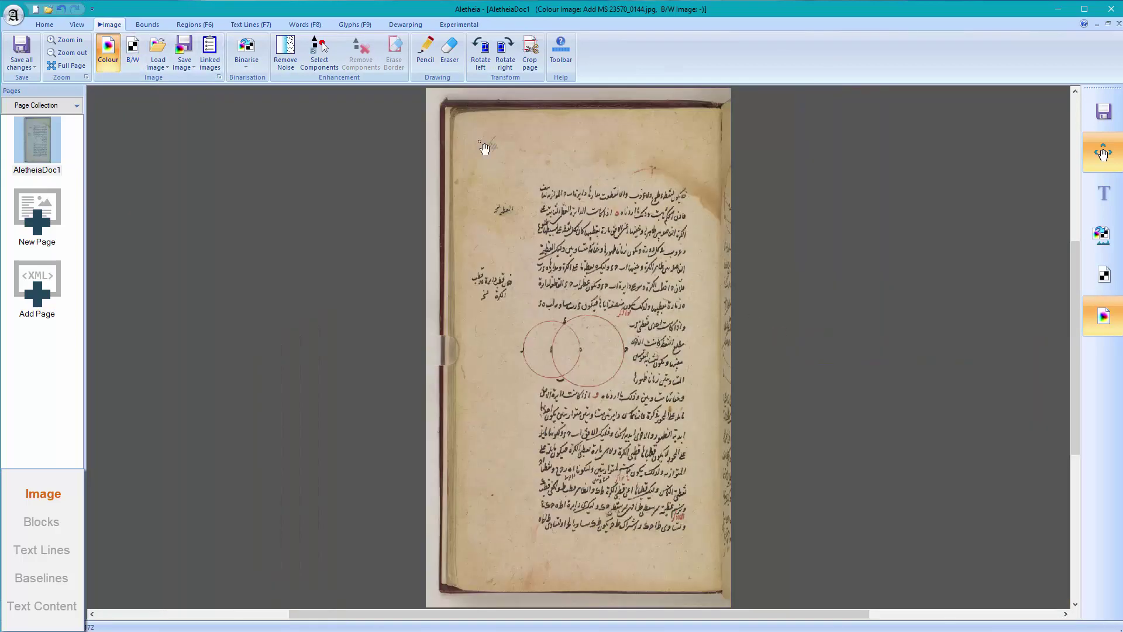
Create a region around the two-line margin note beside the main text, using a rectangle shrunk to the coarse contour on the black-and-white image.
left_click(195, 25)
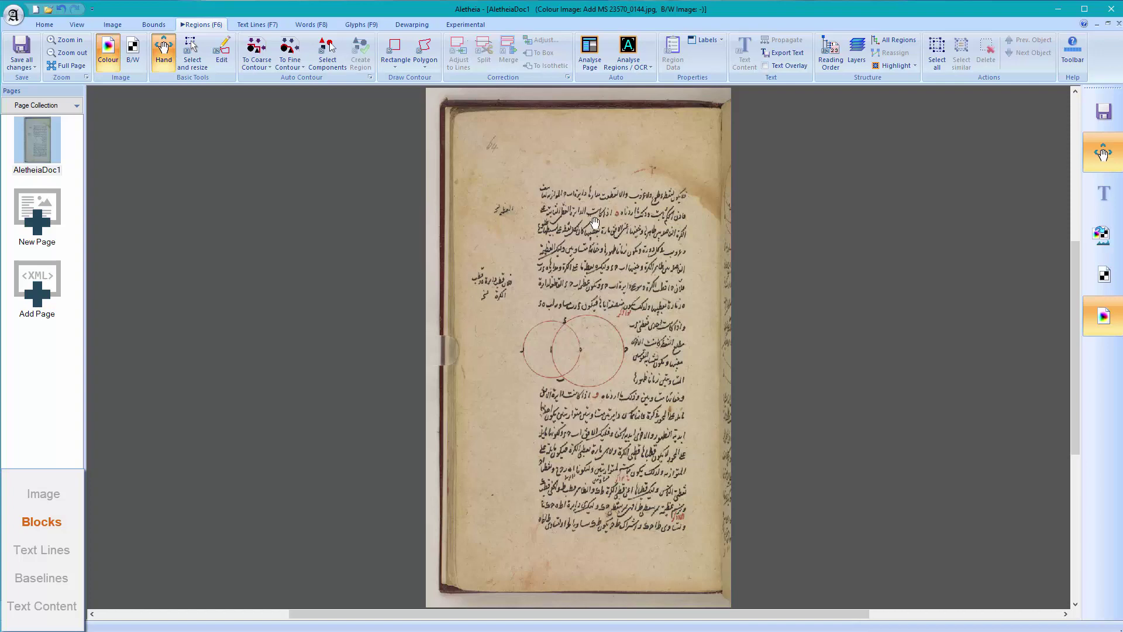
scroll(507, 299, "up", 3)
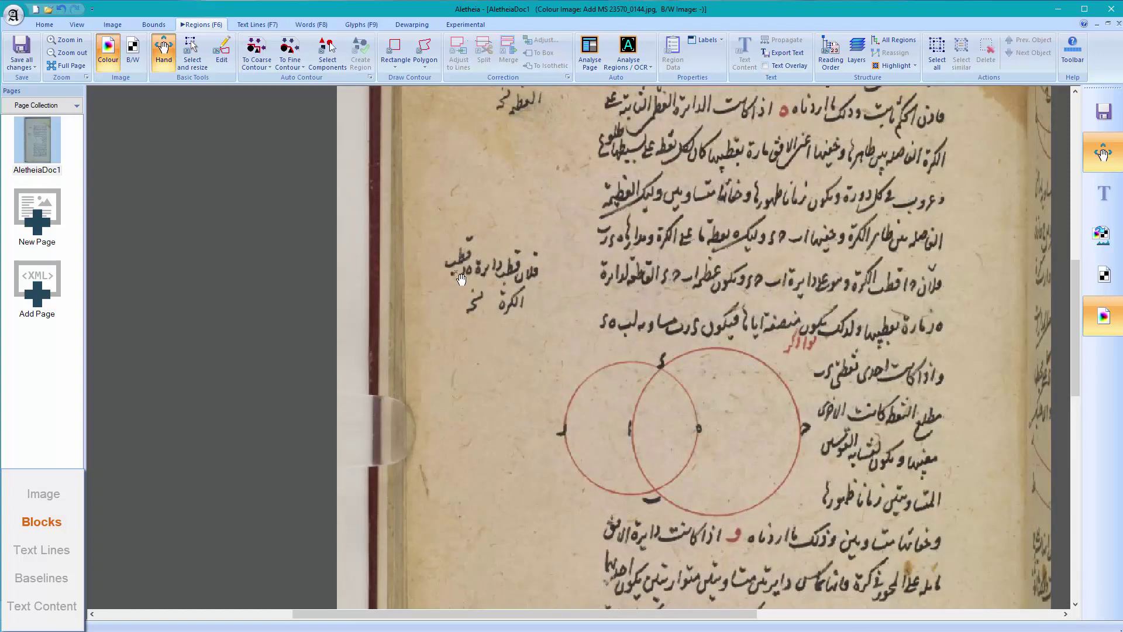
key("space")
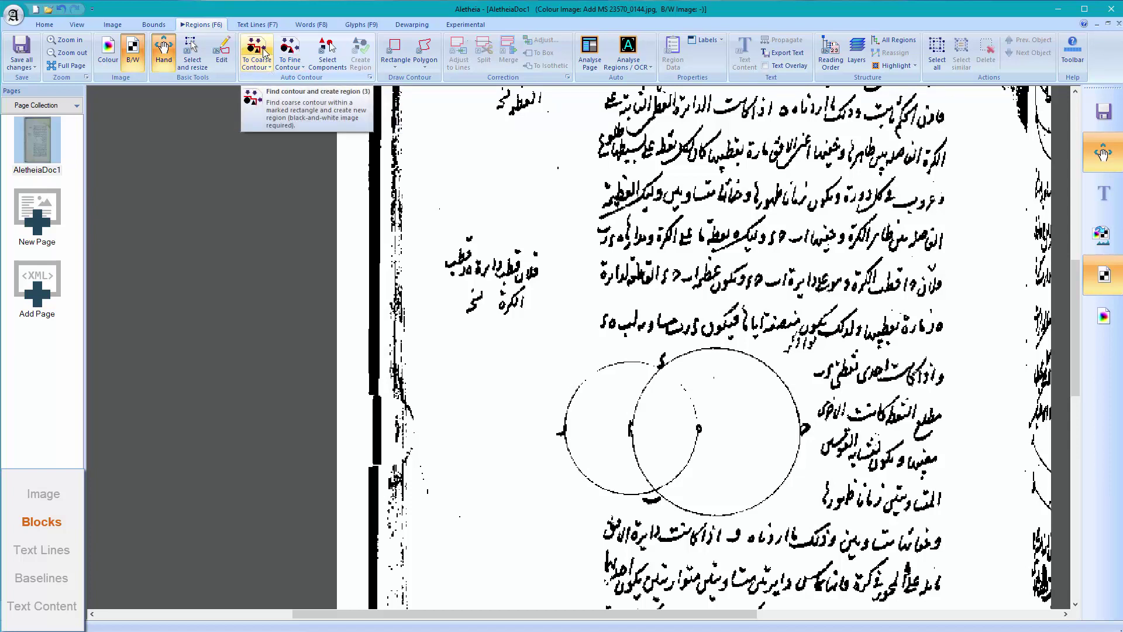
left_click(271, 67)
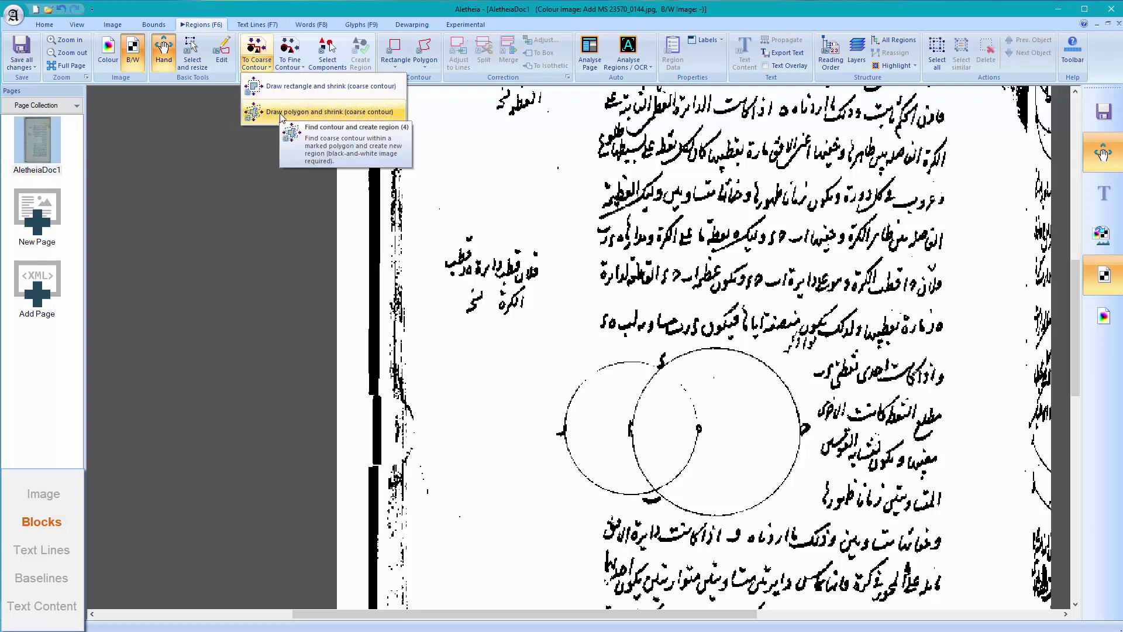
left_click(285, 87)
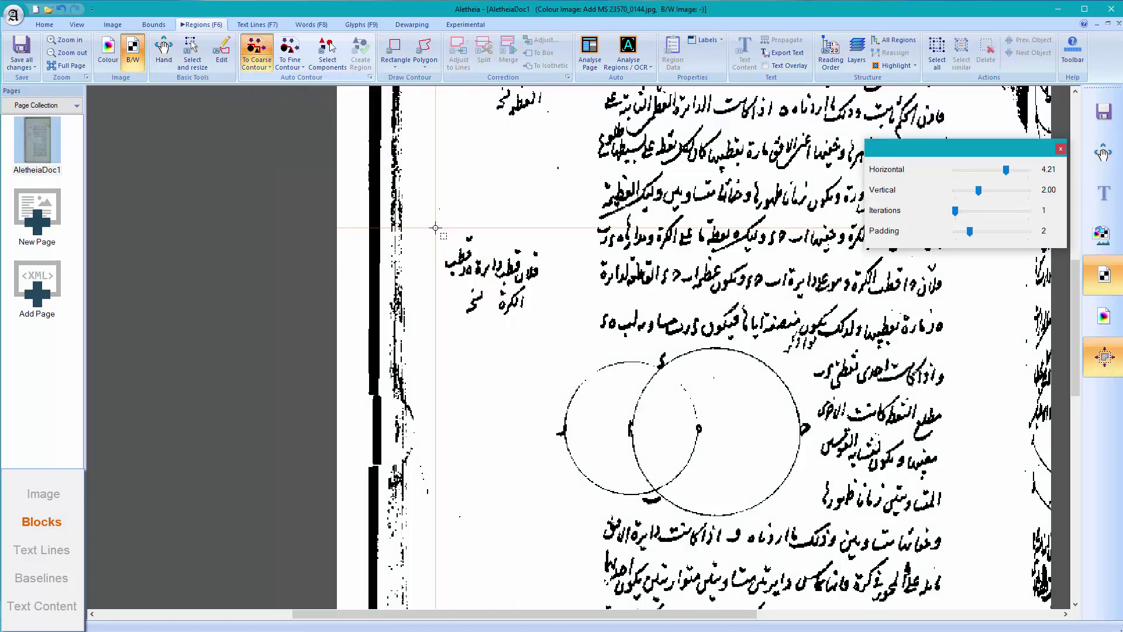
left_click_drag(434, 227, 567, 345)
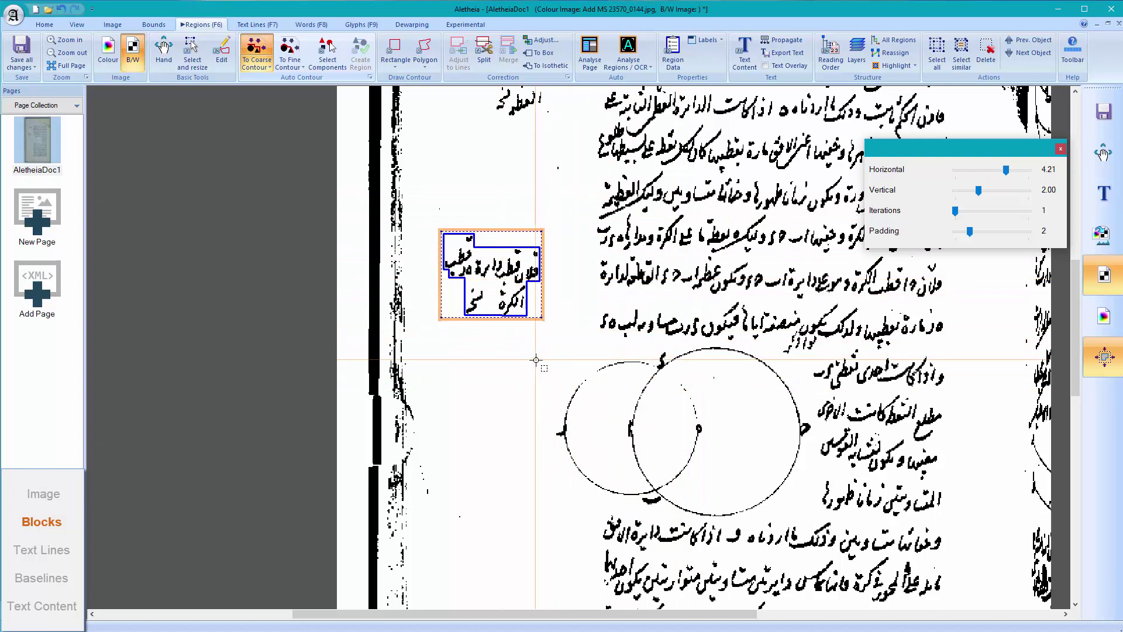
key("Escape")
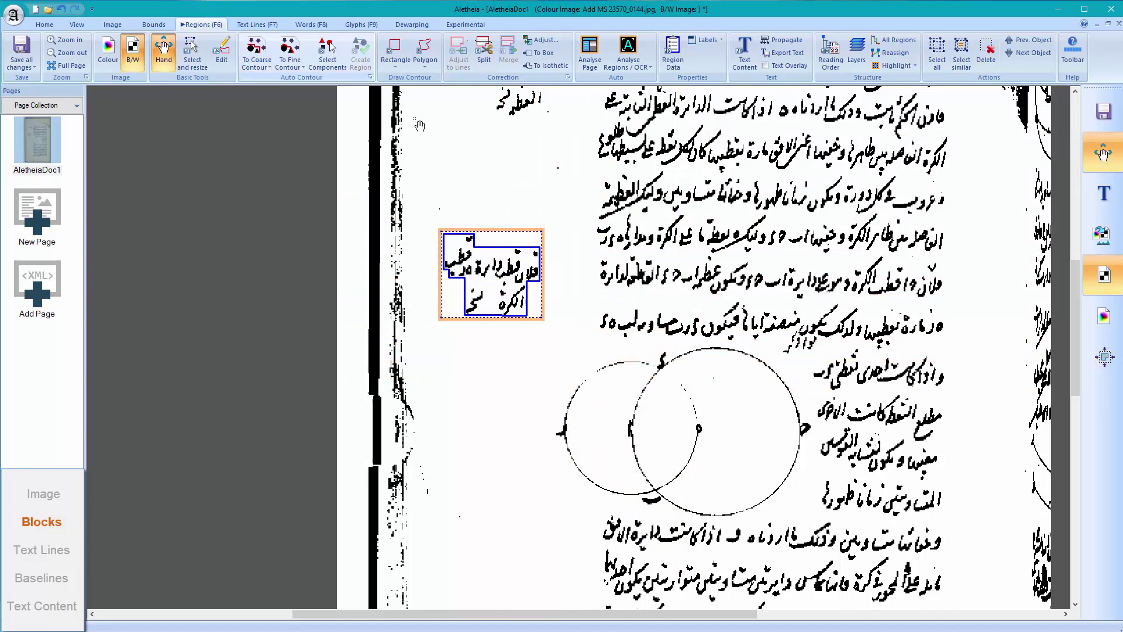
Create a region around the two overlapping circles of the diagram, using a polygon shrunk to the fine contour.
left_click(302, 67)
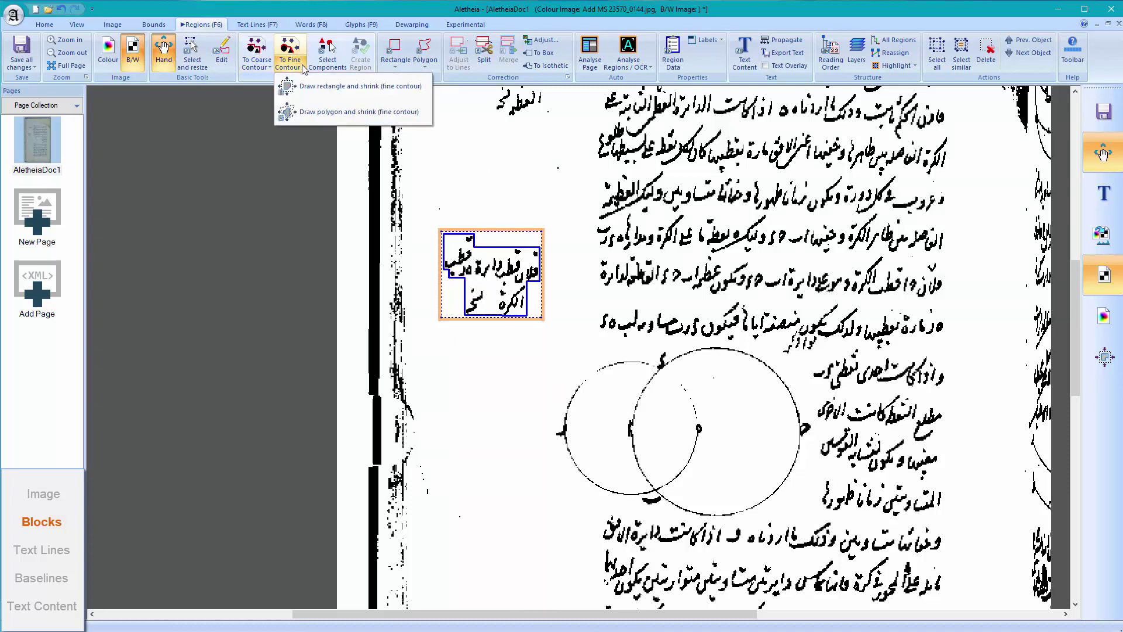
left_click(304, 112)
left_click(544, 369)
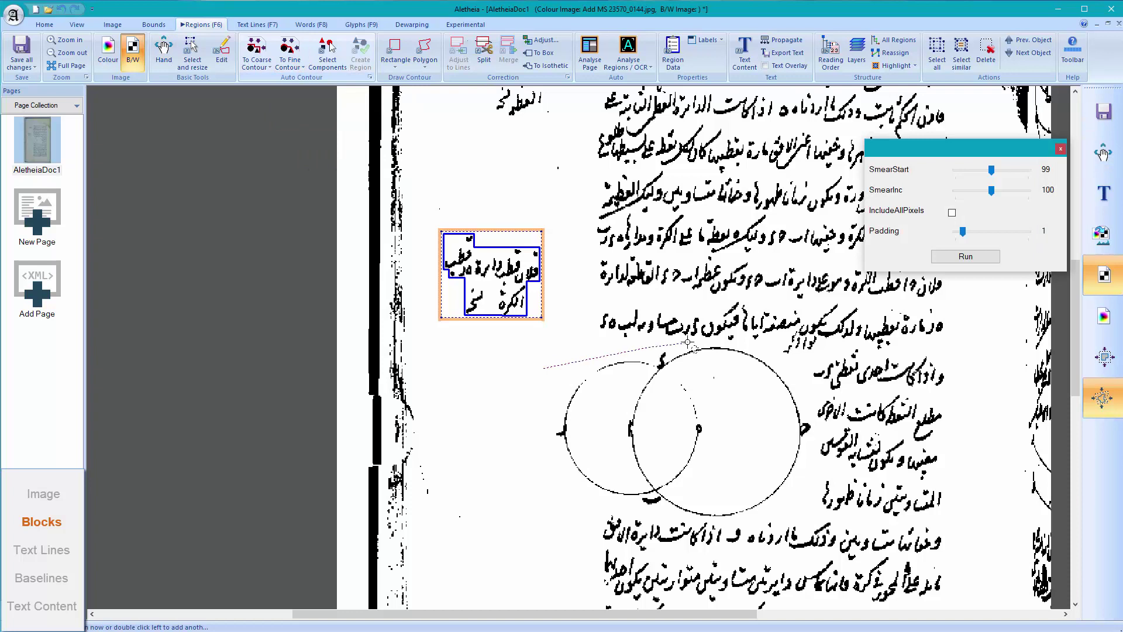
left_click(767, 348)
left_click(811, 459)
left_click(796, 508)
left_click(726, 522)
left_click(655, 513)
left_click(529, 499)
right_click(534, 490)
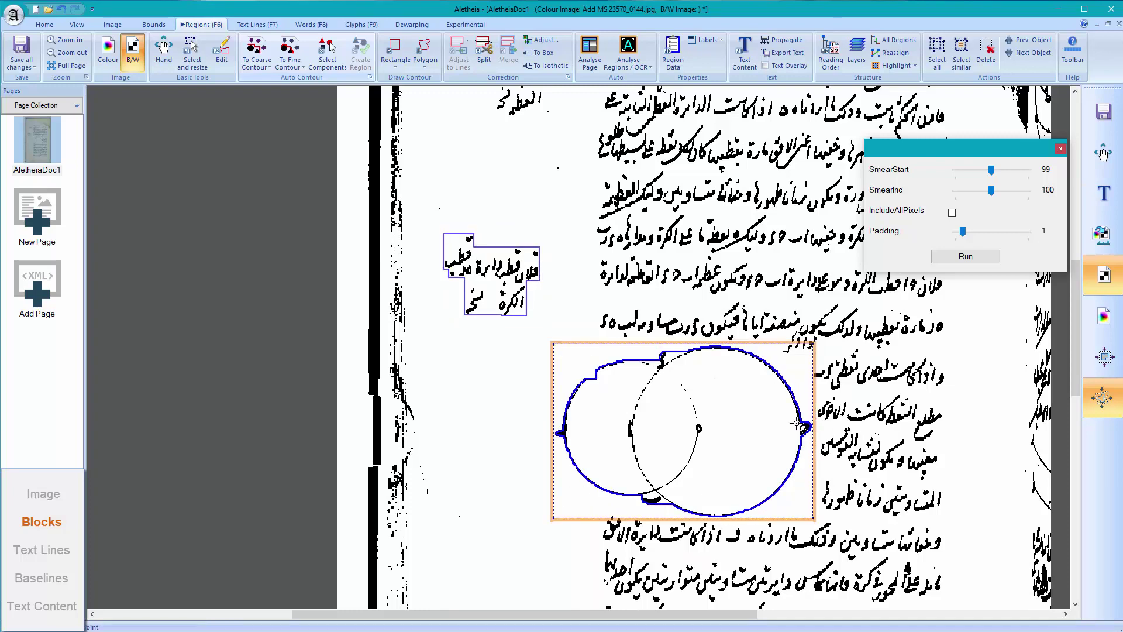
scroll(760, 389, "up", 3)
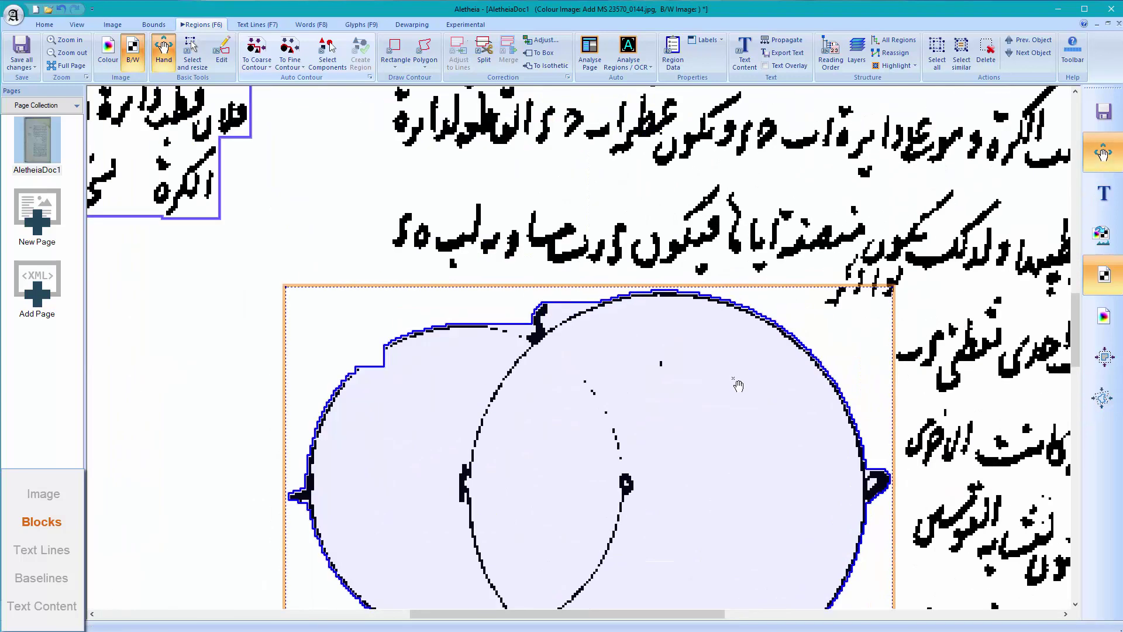
scroll(680, 374, "down", 3)
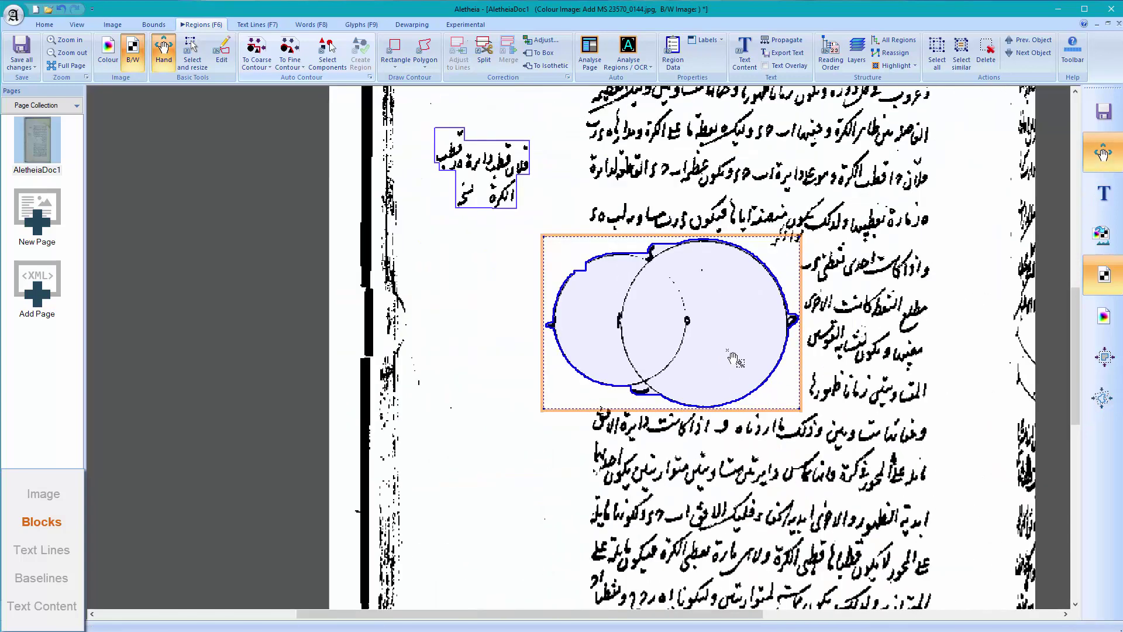
Create a region around the main text block, leaving out the diagram, using a polygon shrunk to the coarse contour.
left_click_drag(923, 304, 823, 405)
left_click(856, 288)
left_click_drag(864, 255, 821, 384)
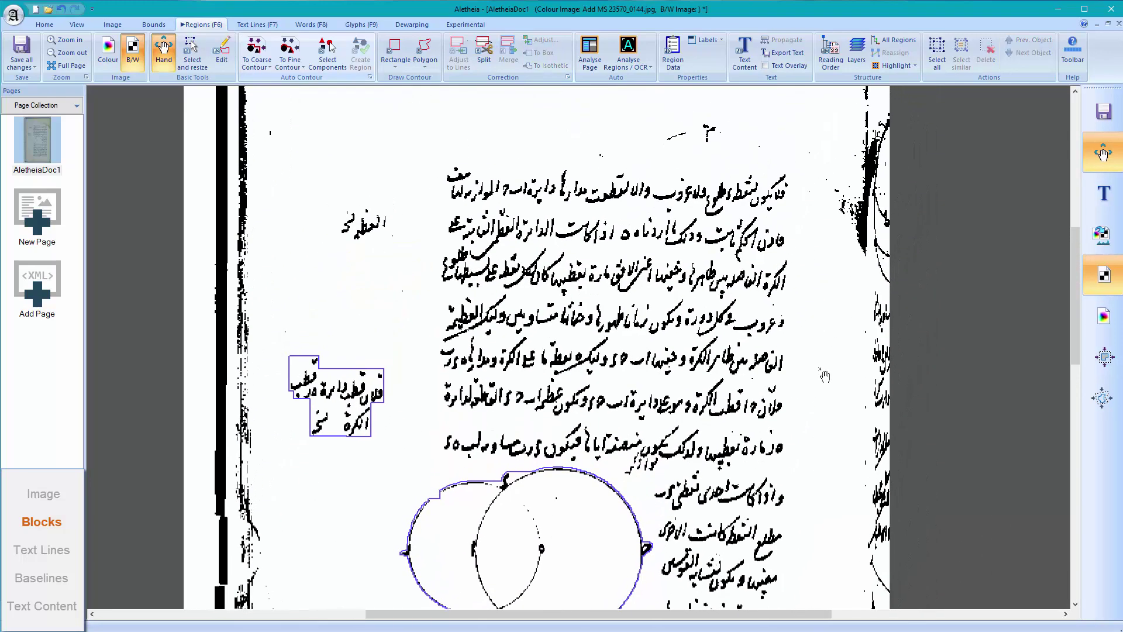
left_click(271, 57)
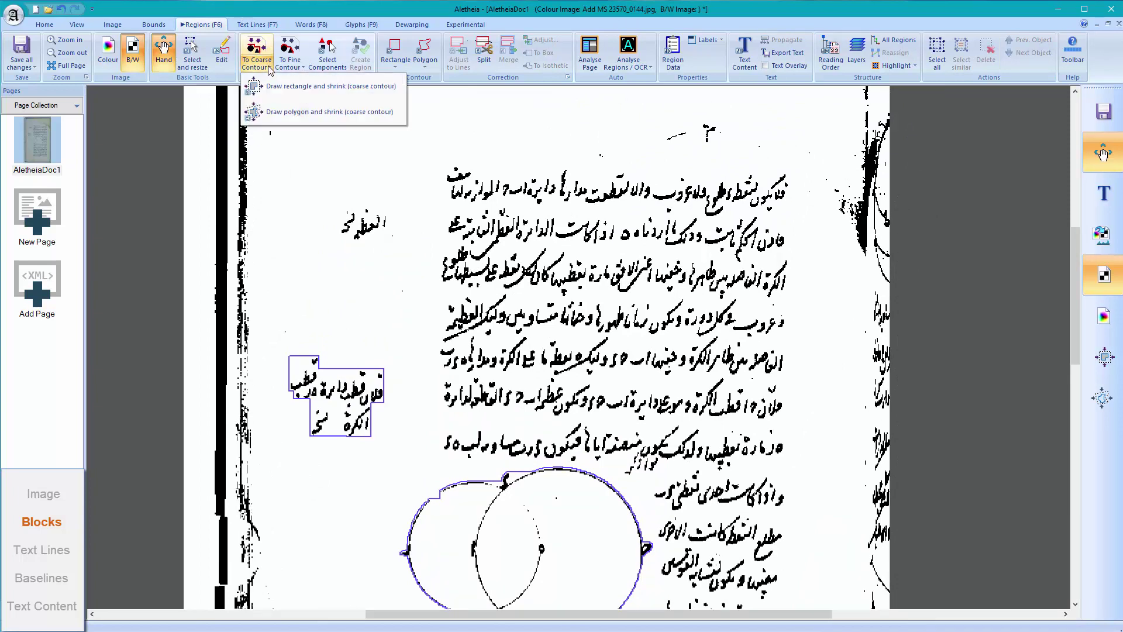
left_click(281, 108)
left_click(434, 162)
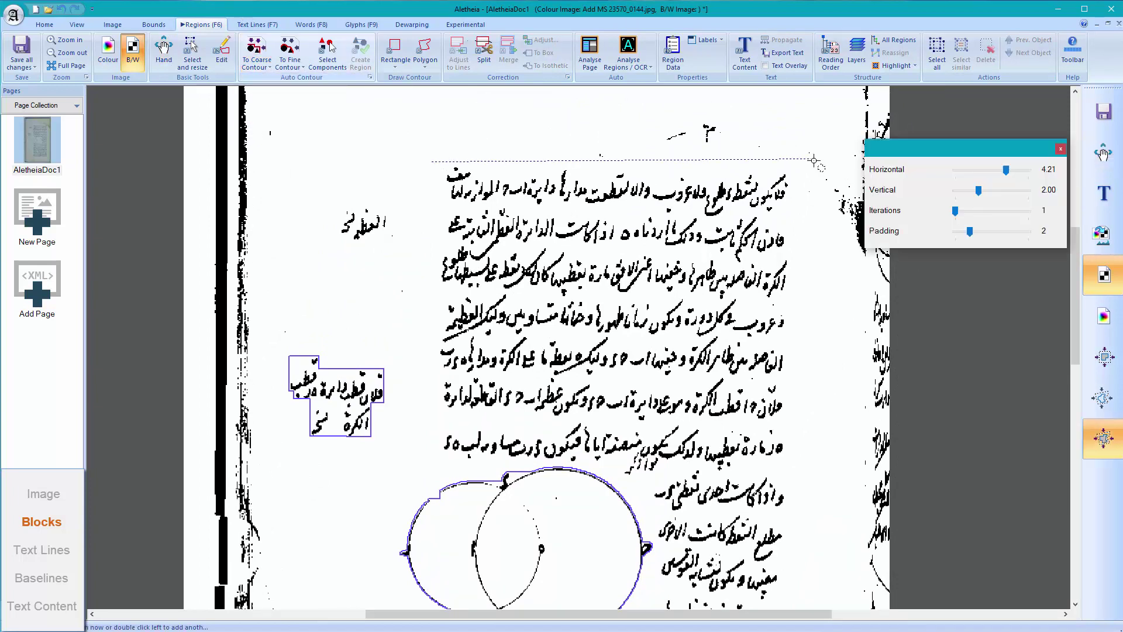
scroll(808, 324, "down", 10)
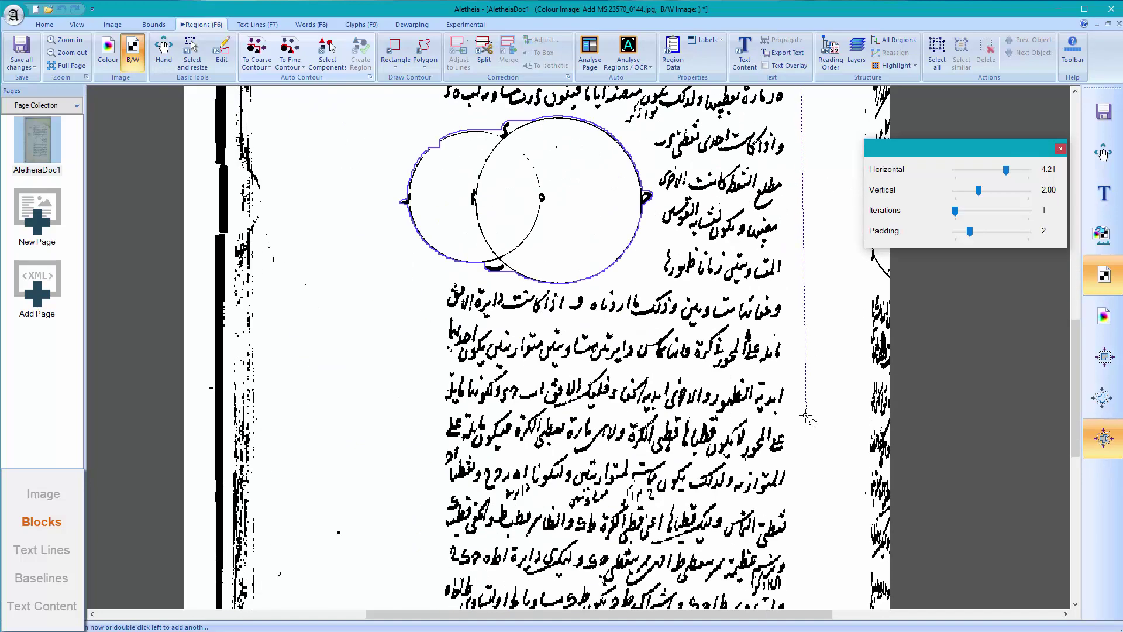
left_click(801, 211)
left_click(443, 213)
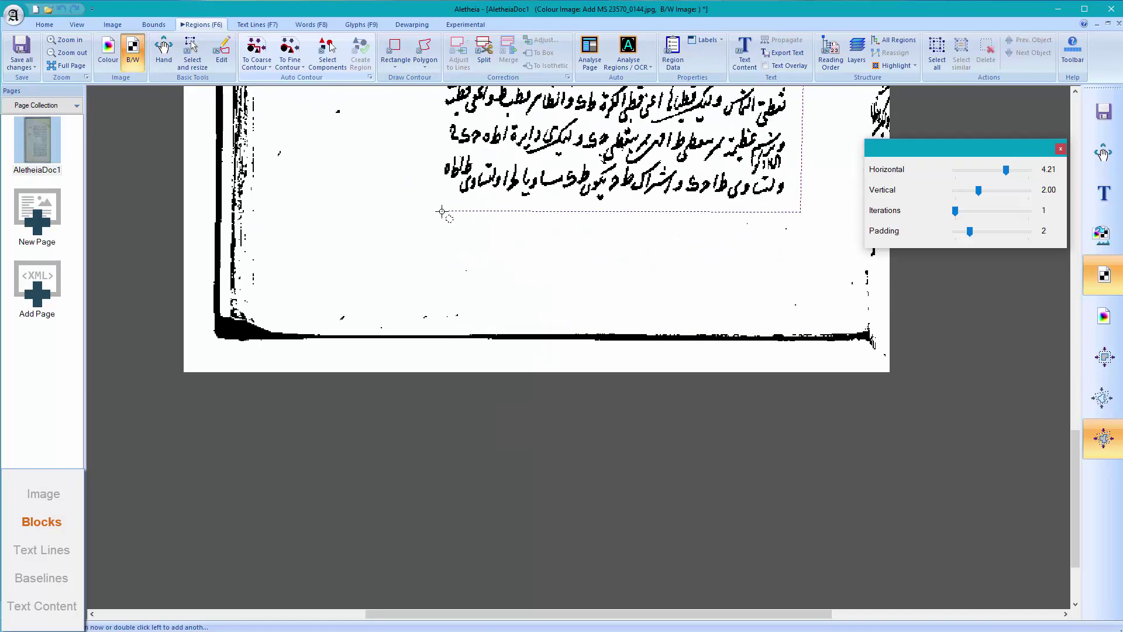
scroll(427, 228, "up", 10)
left_click(425, 265)
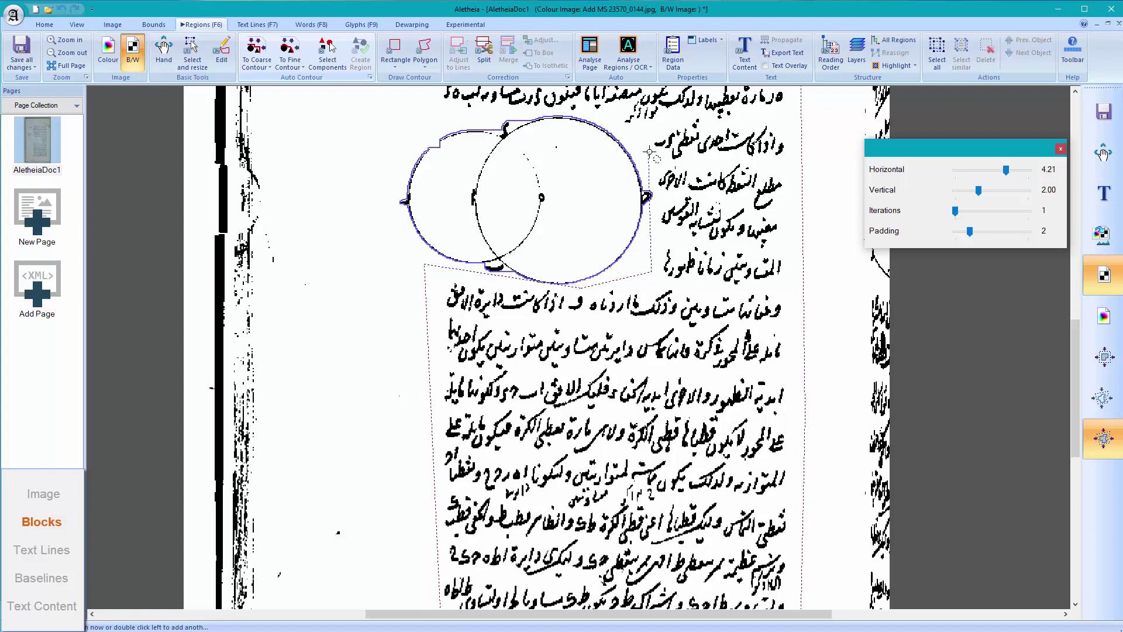
left_click(649, 152)
left_click(418, 115)
scroll(416, 126, "up", 5)
right_click(420, 136)
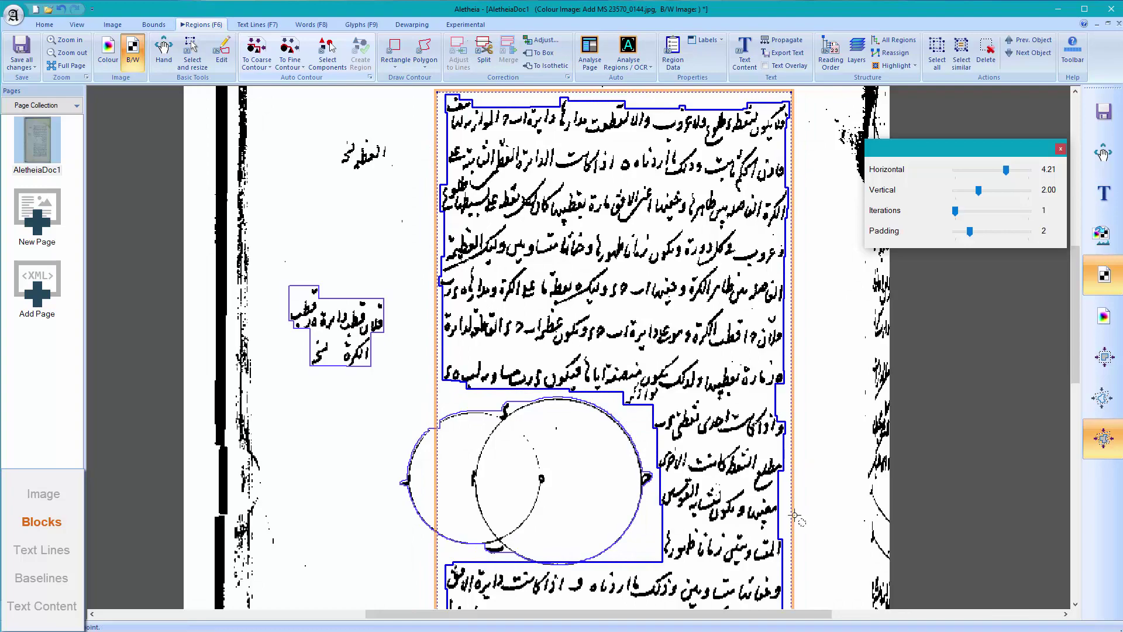
scroll(647, 513, "down", 7)
right_click(410, 352)
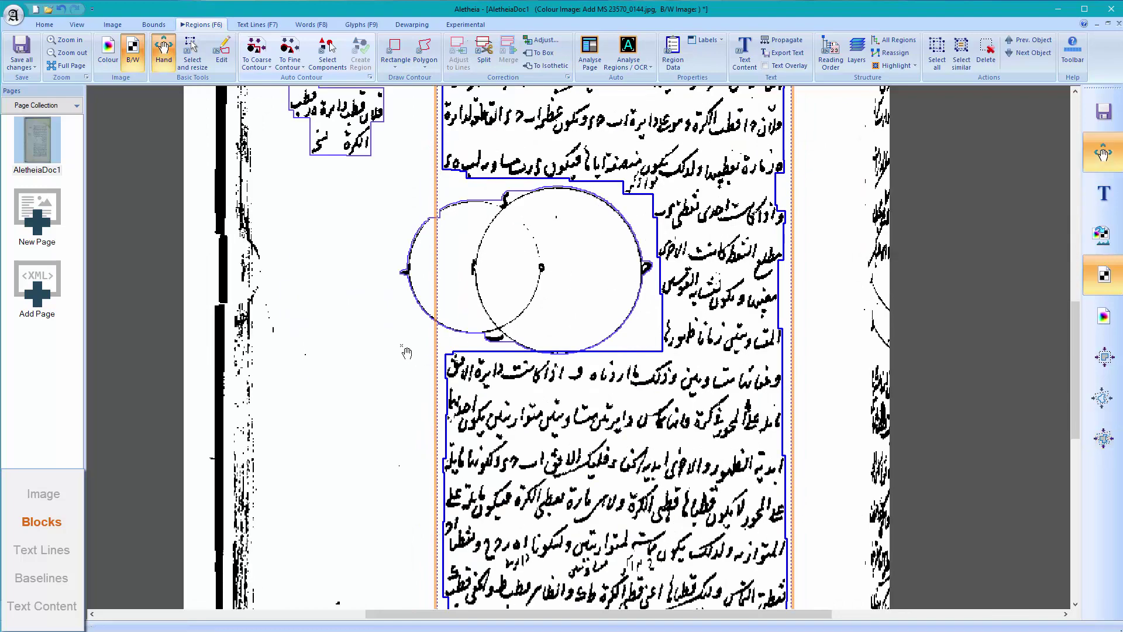
Pull the main text region's edge beneath the diagram downward so that it clears the larger circle.
scroll(770, 353, "up", 1)
scroll(728, 358, "down", 3)
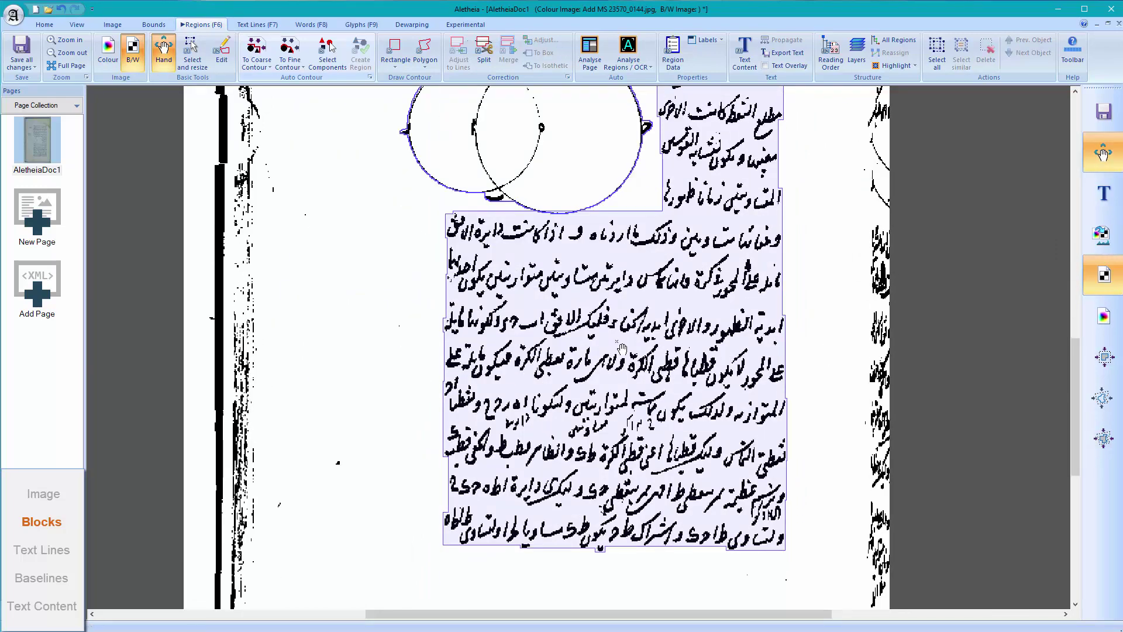
scroll(660, 375, "up", 12)
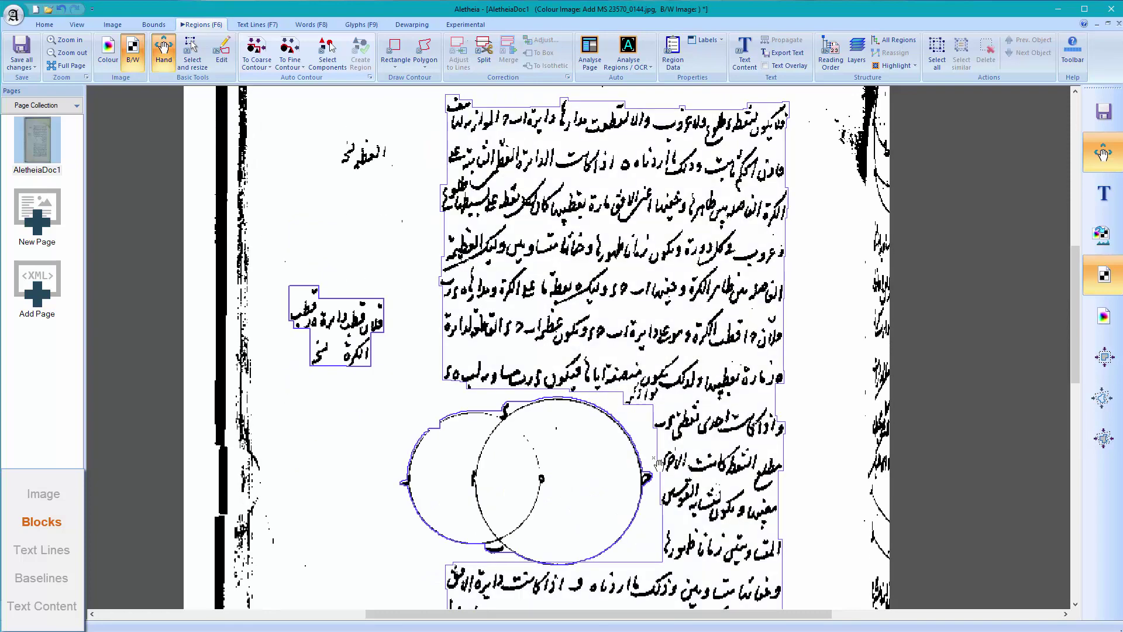
scroll(597, 467, "down", 7)
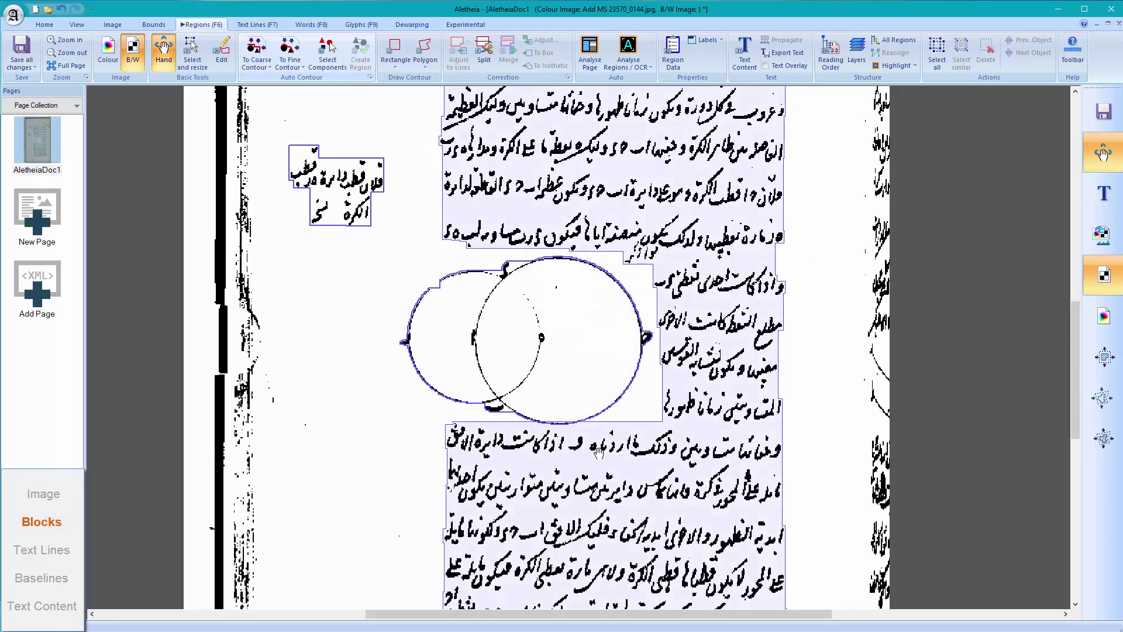
left_click(221, 53)
scroll(555, 372, "up", 4)
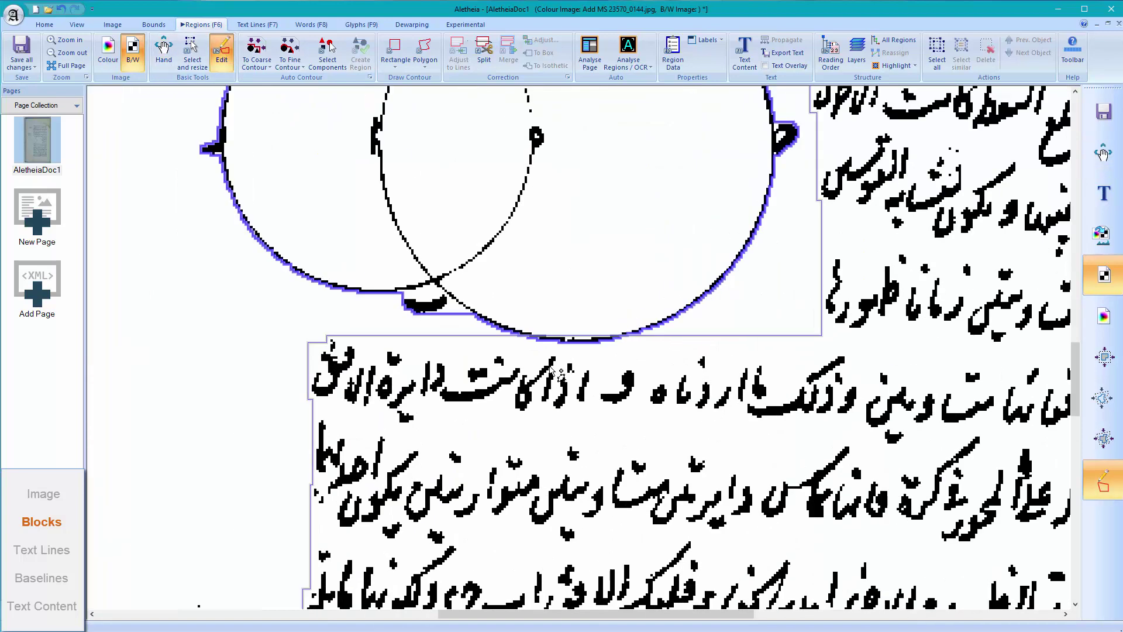
left_click_drag(589, 328, 584, 350)
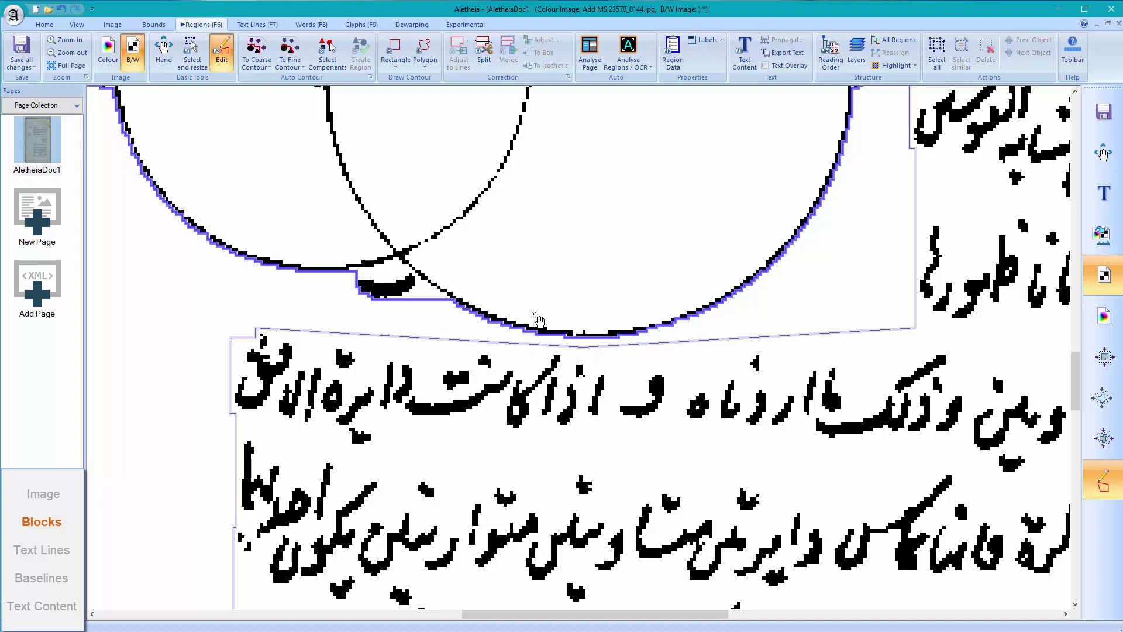
key("Escape")
Draw a rectangular region around the small single-line margin note above the two-line one.
scroll(130, 359, "down", 1)
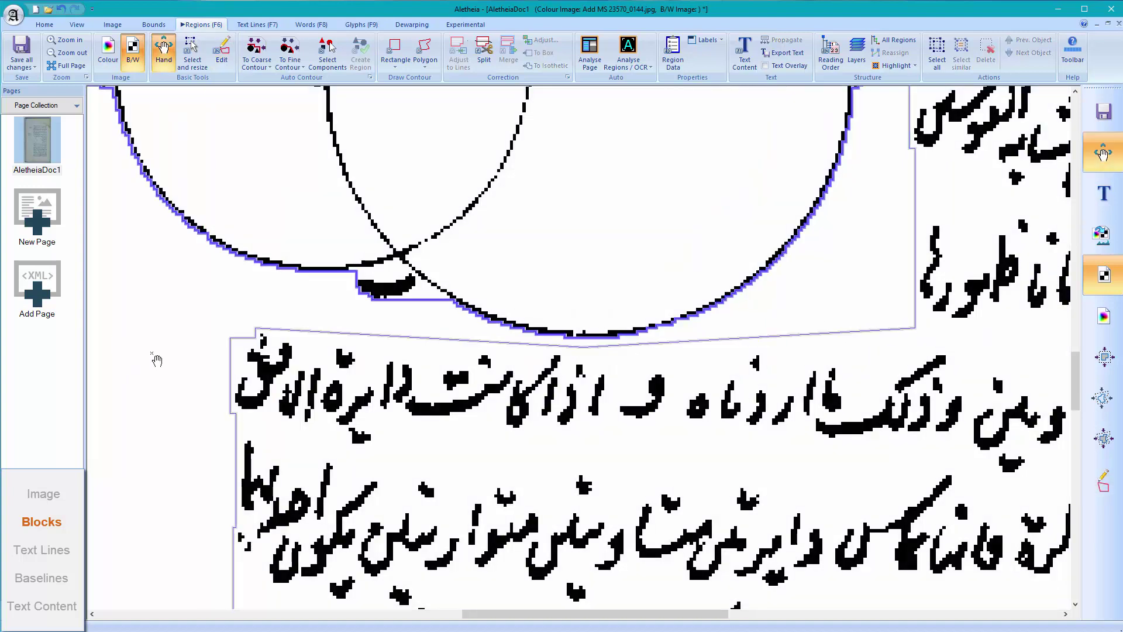
scroll(153, 359, "down", 3)
scroll(466, 373, "down", 2)
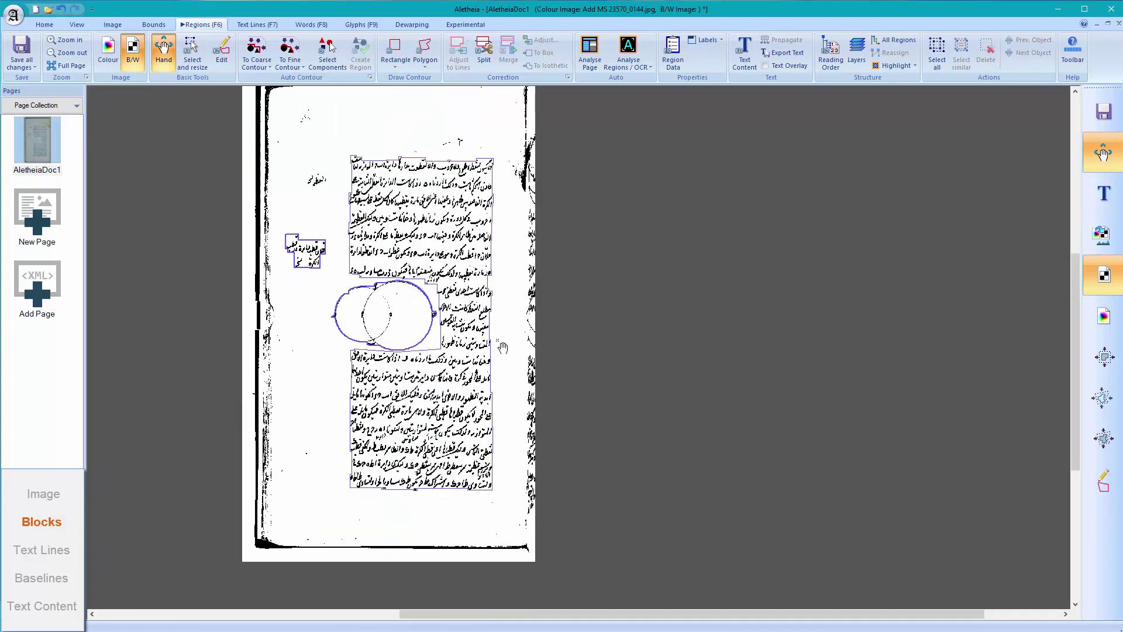
scroll(305, 180, "up", 2)
scroll(305, 179, "up", 1)
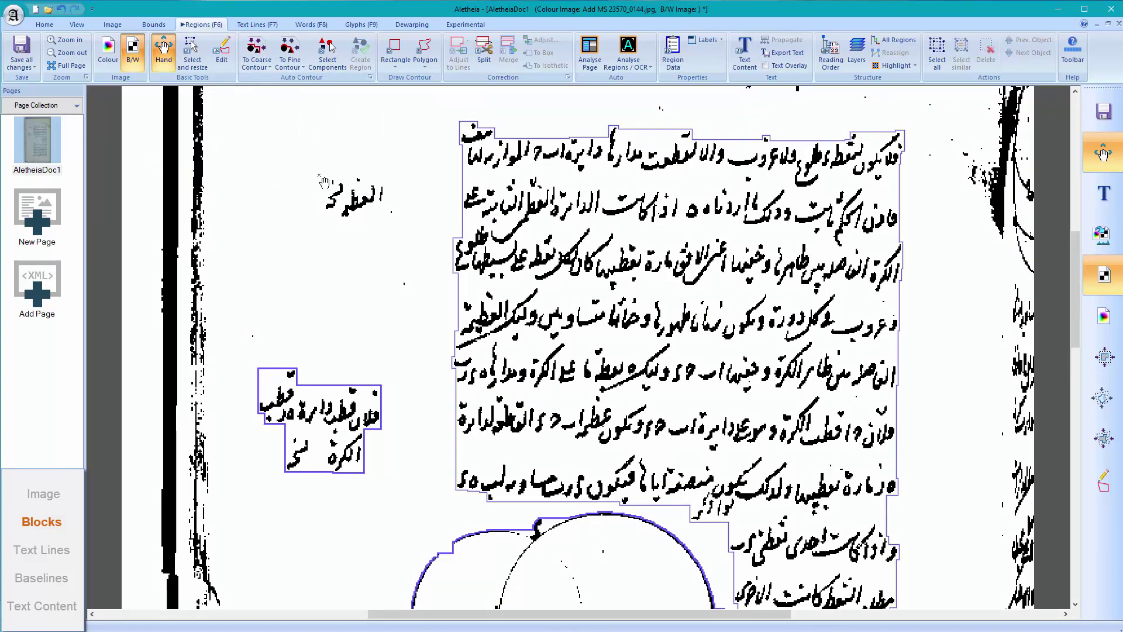
left_click(396, 49)
mouse_move(311, 168)
left_mouse_down()
mouse_move(398, 227)
mouse_move(387, 225)
left_mouse_up()
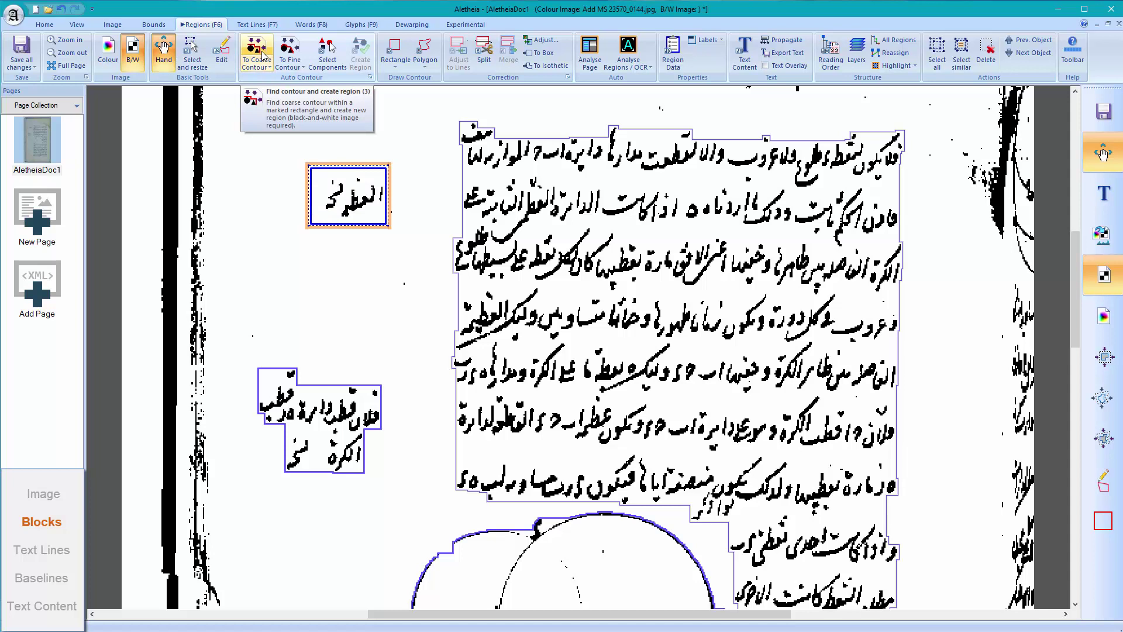
Shrink the small upper margin note's rectangular region to its fine contour.
left_click(299, 49)
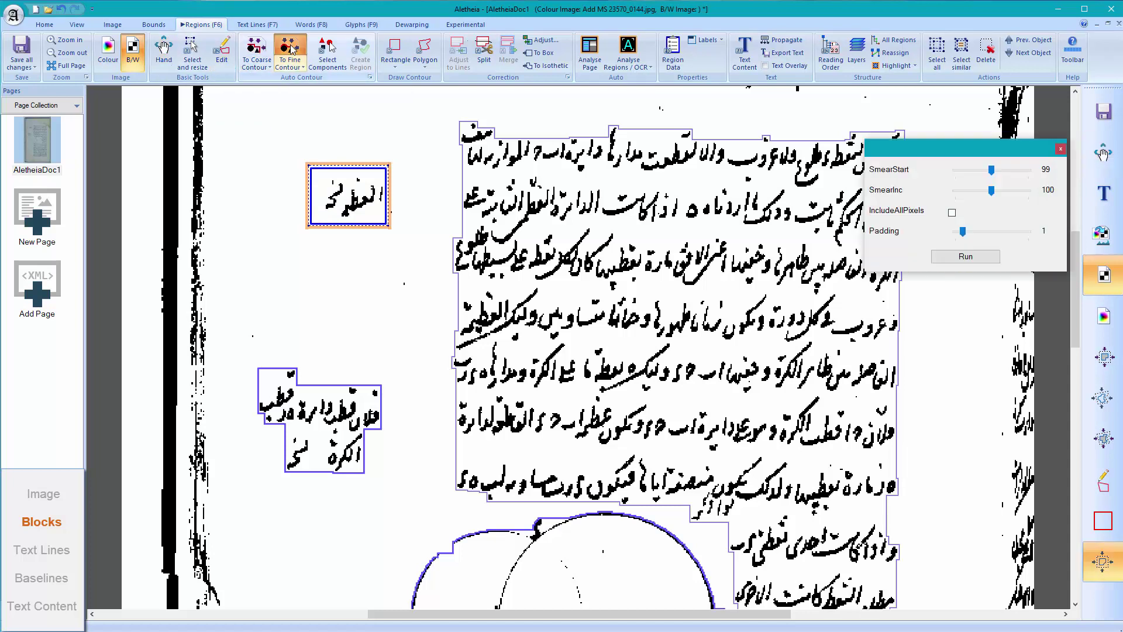
left_click(969, 257)
key("Escape")
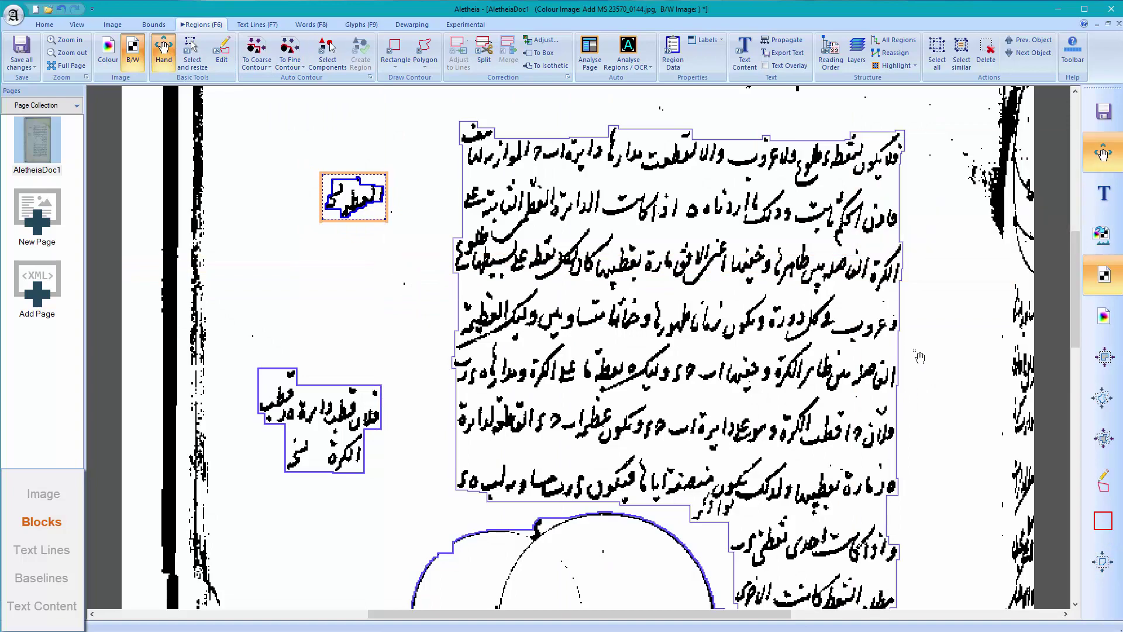
Show the type labels on all layout regions of the page.
left_click_drag(943, 414, 906, 492)
scroll(892, 512, "down", 5)
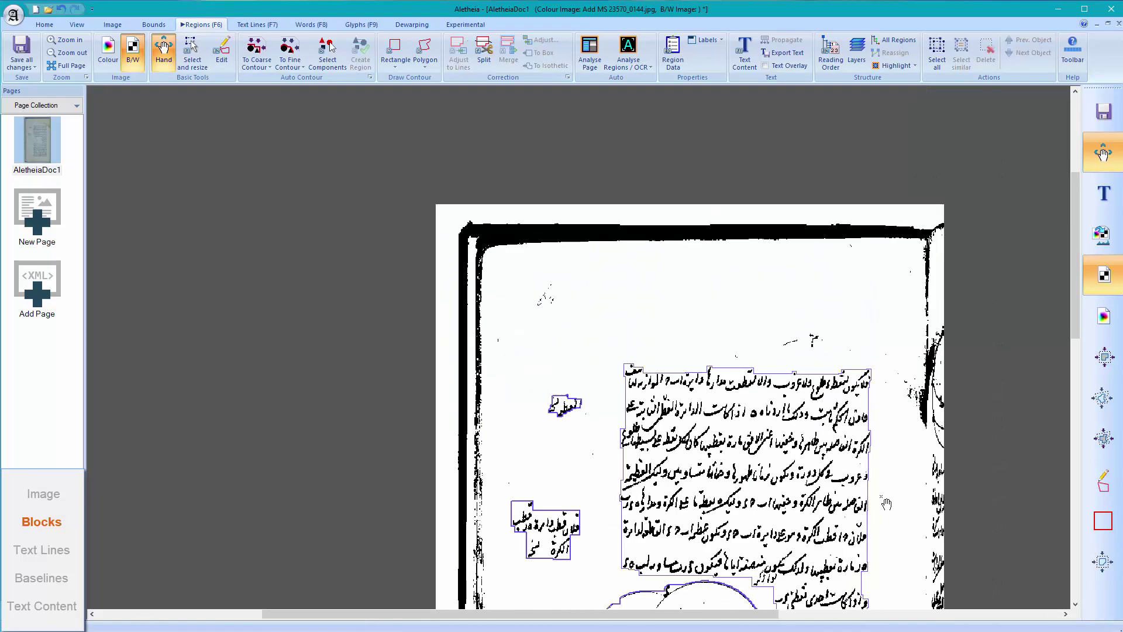
left_click_drag(899, 447, 788, 264)
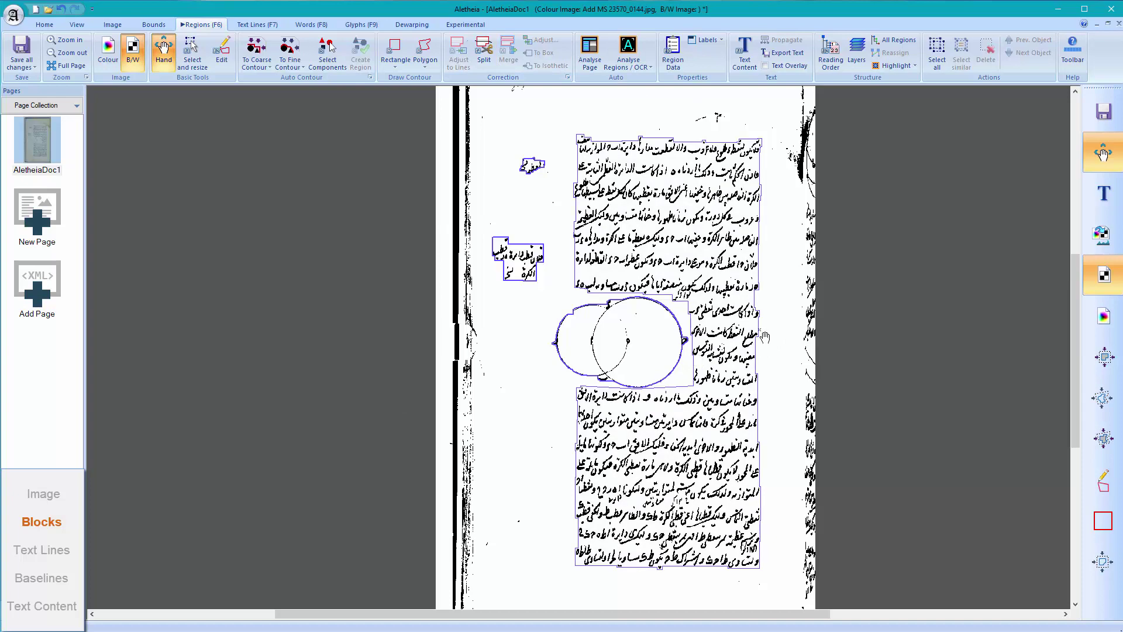
left_click_drag(807, 310, 650, 292)
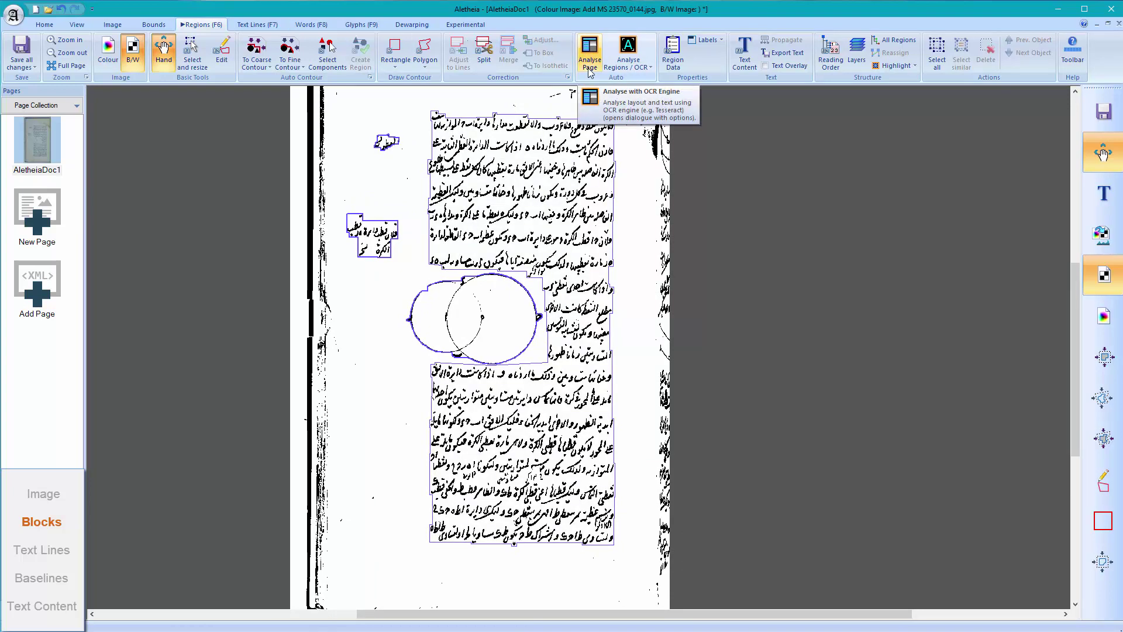
left_click(721, 40)
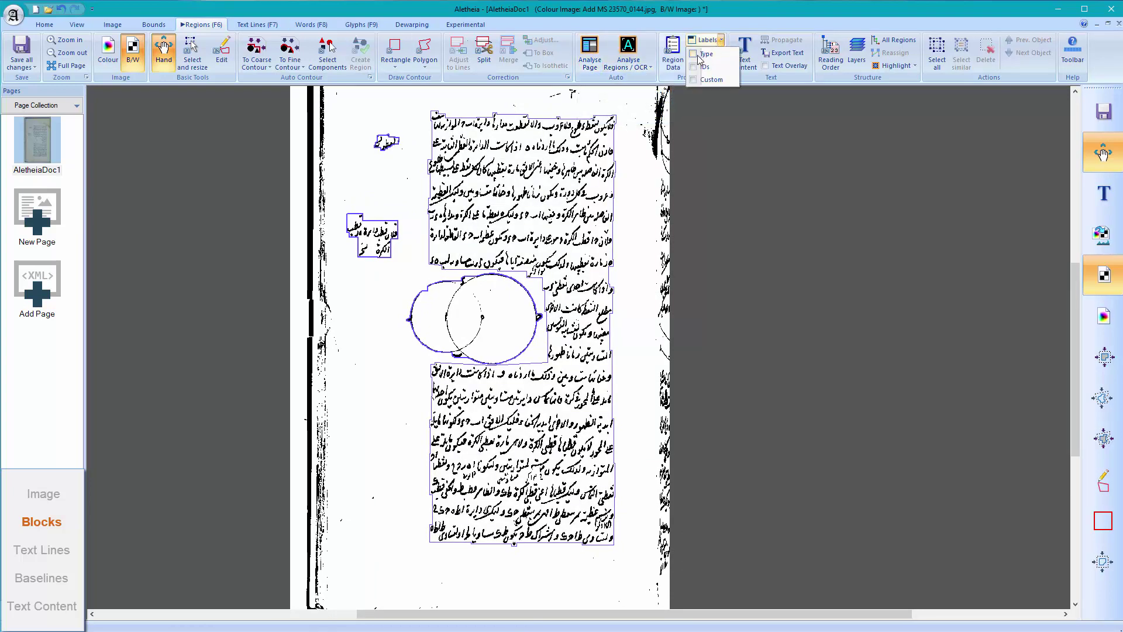
left_click(697, 55)
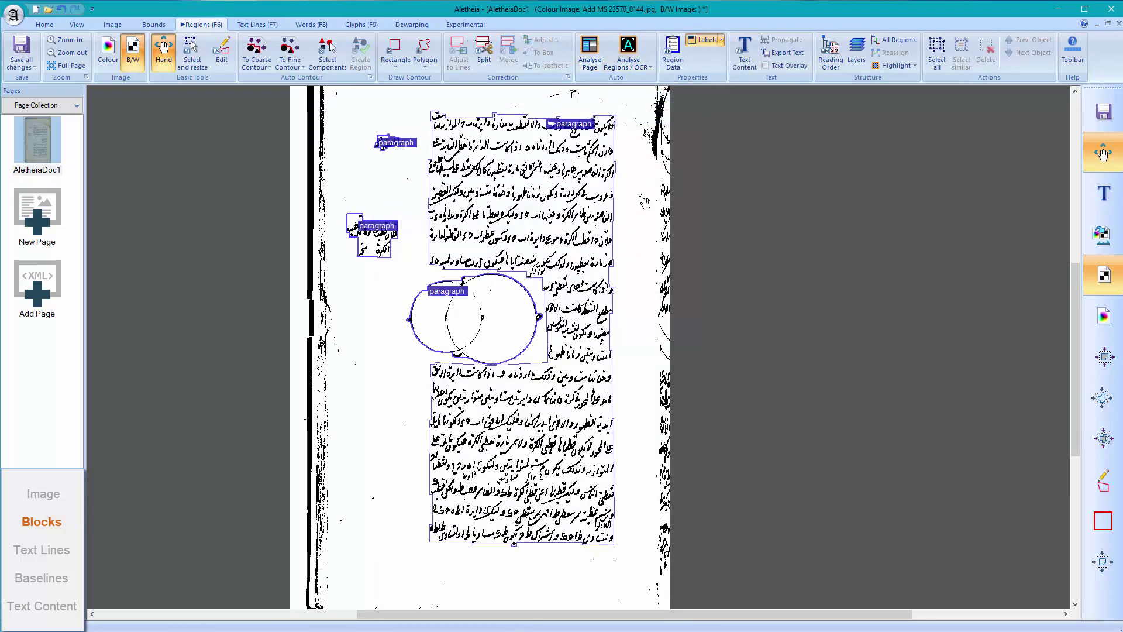
Open the region properties and set the text type of both margin note regions to marginalia.
scroll(607, 184, "up", 6)
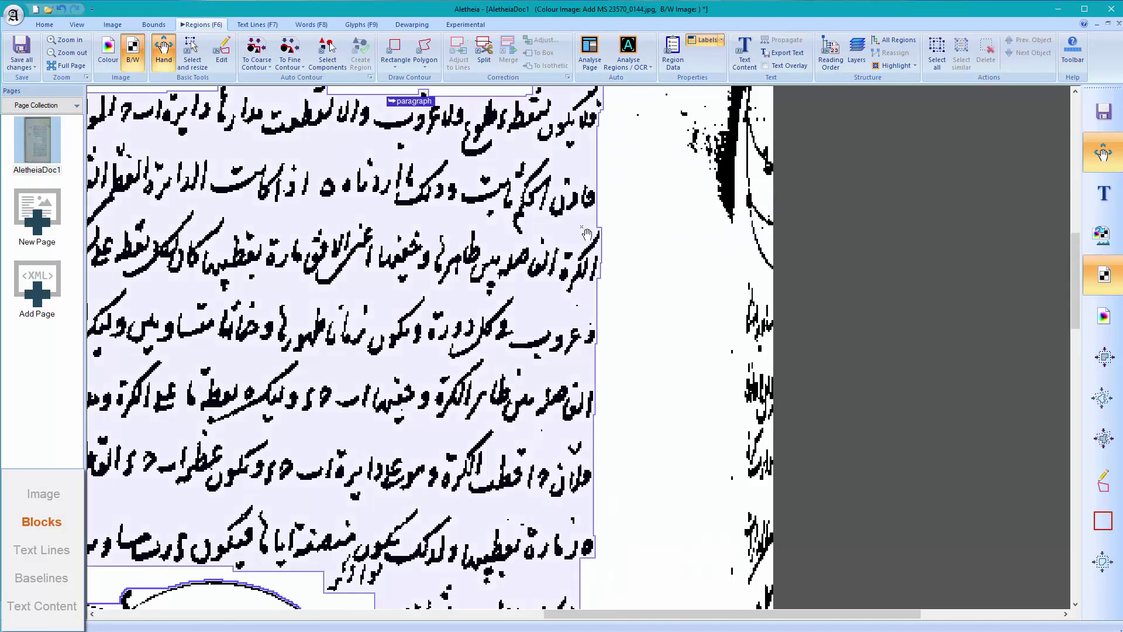
scroll(508, 415, "down", 5)
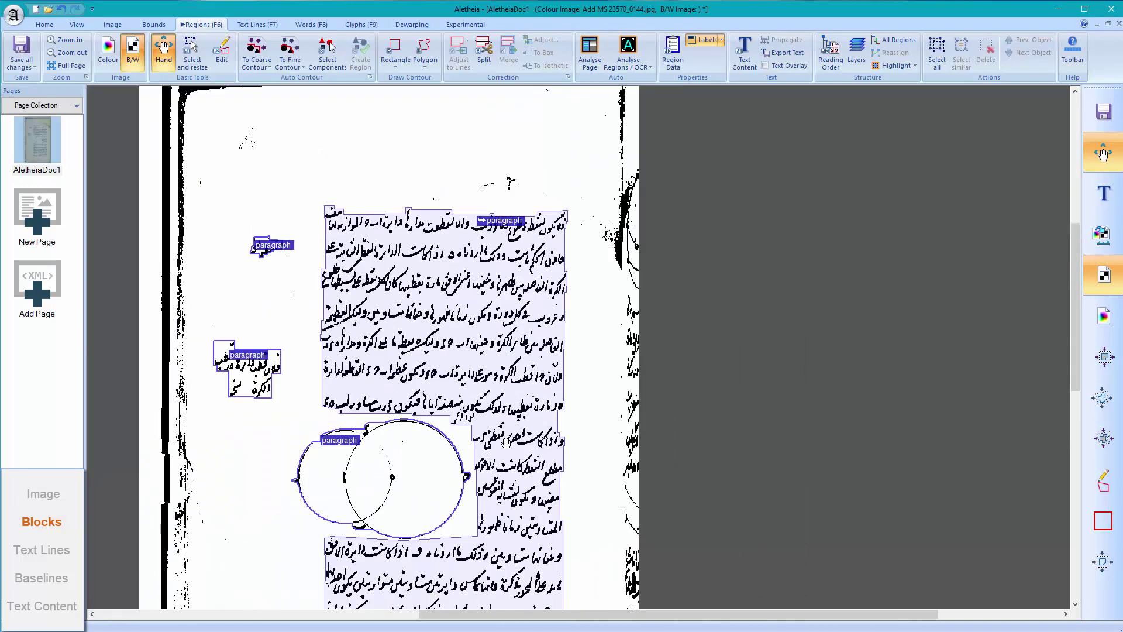
double_click(511, 349)
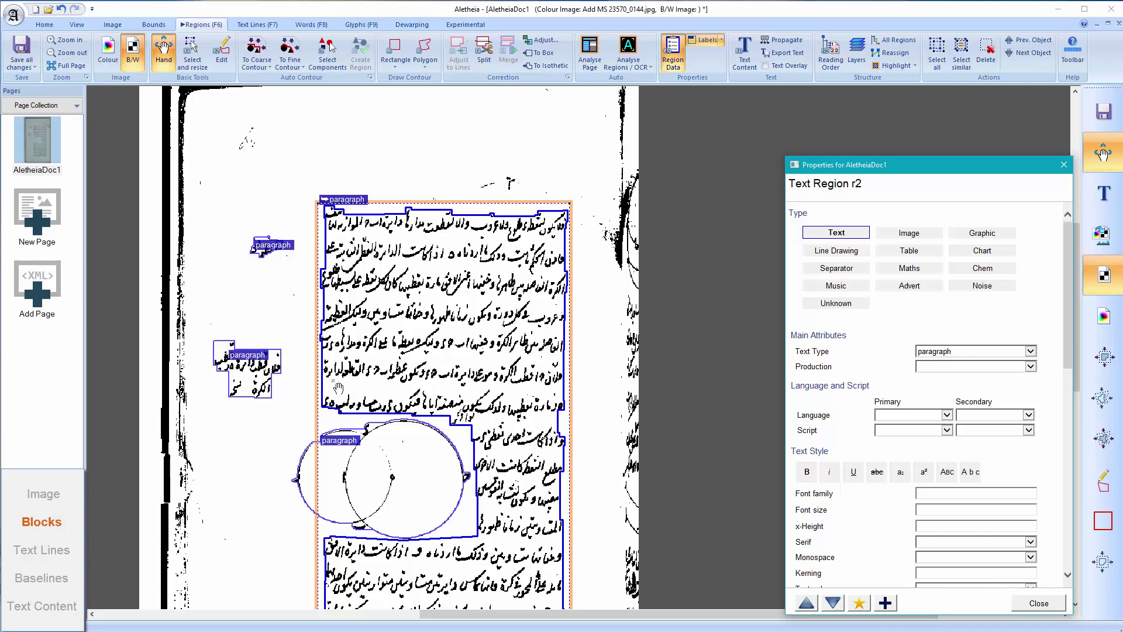
left_click(249, 375)
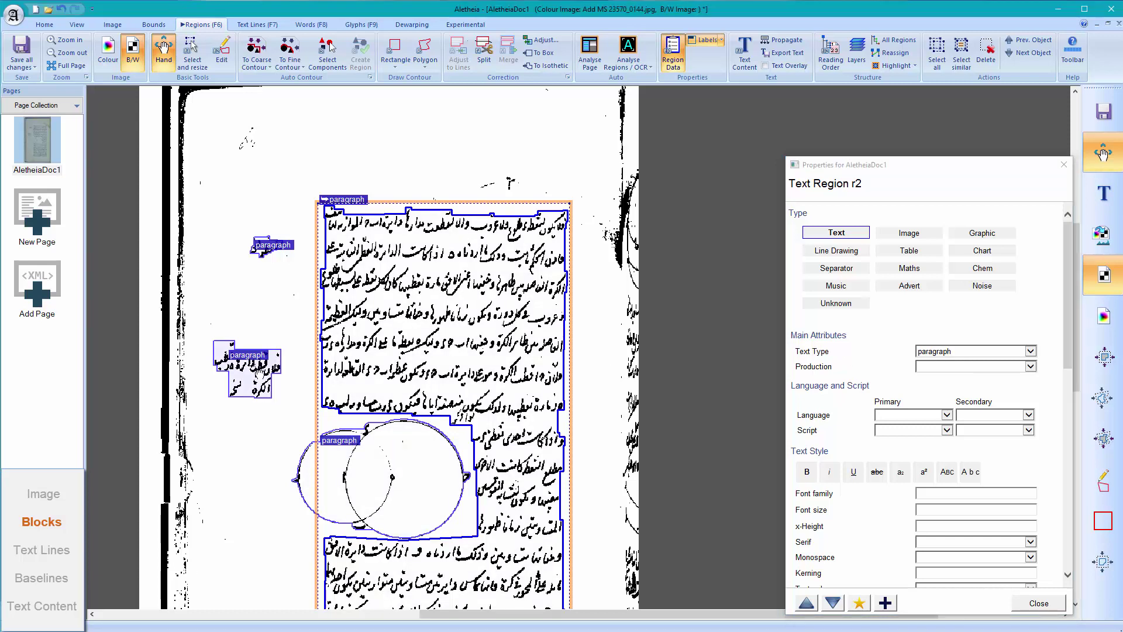
left_click(924, 353)
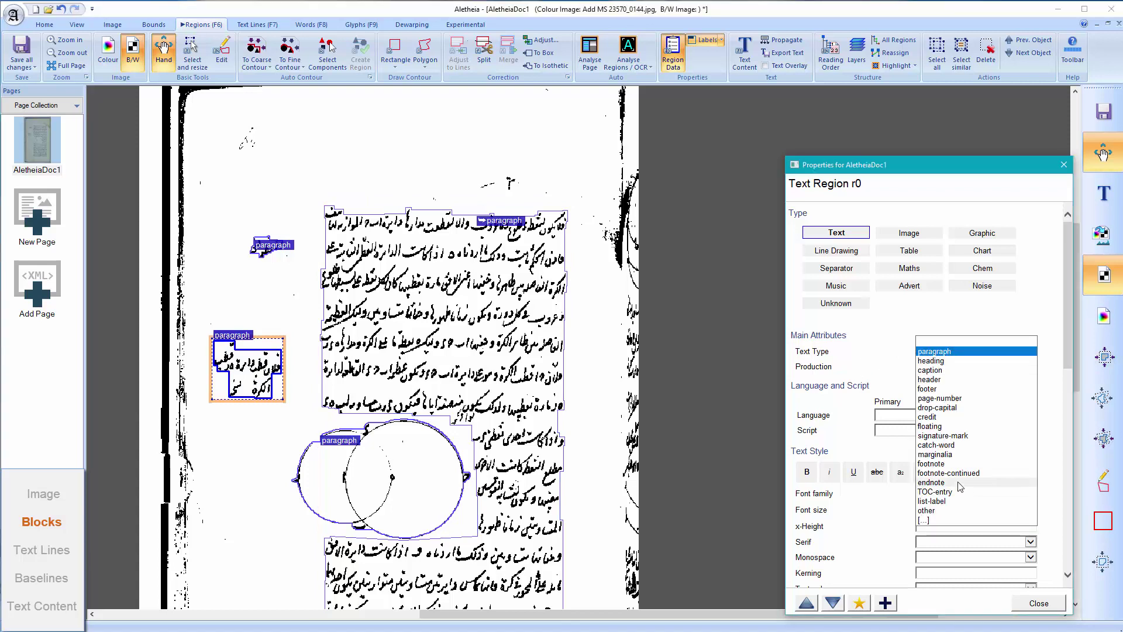
left_click(935, 454)
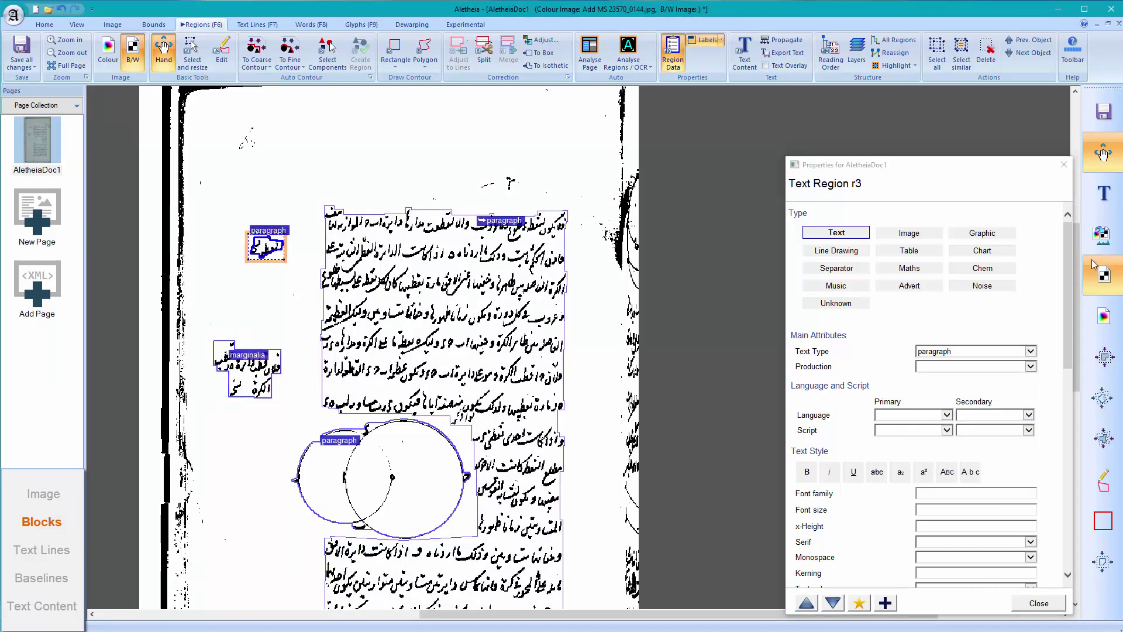
left_click(961, 352)
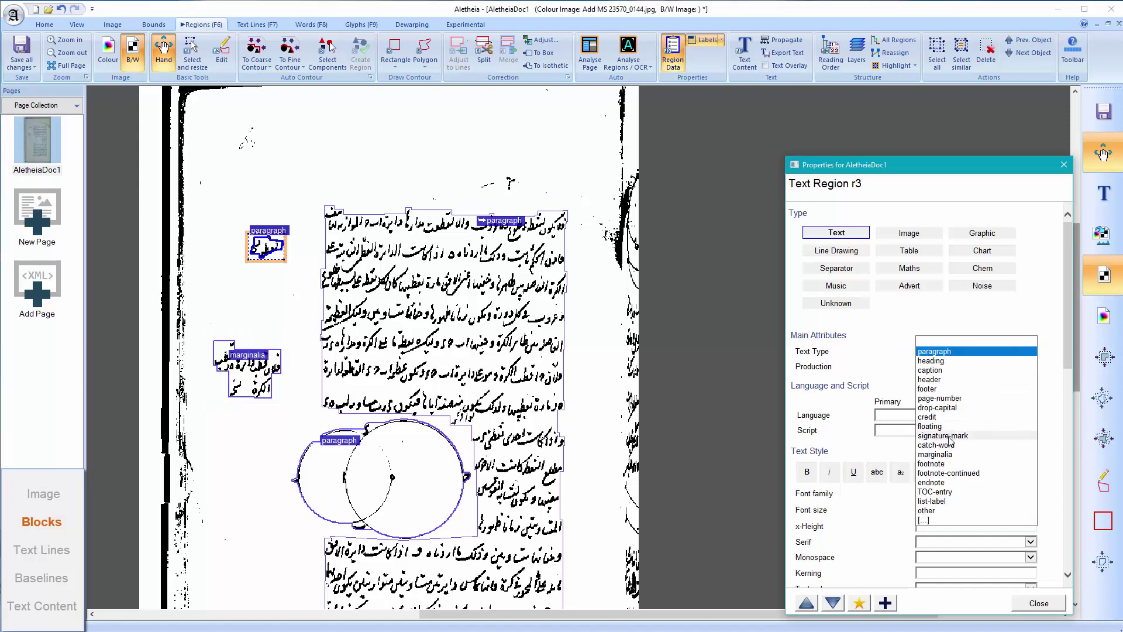
left_click(935, 454)
Change the type of the overlapping circles region from text to Graphic, and clear the selection.
left_click(367, 496)
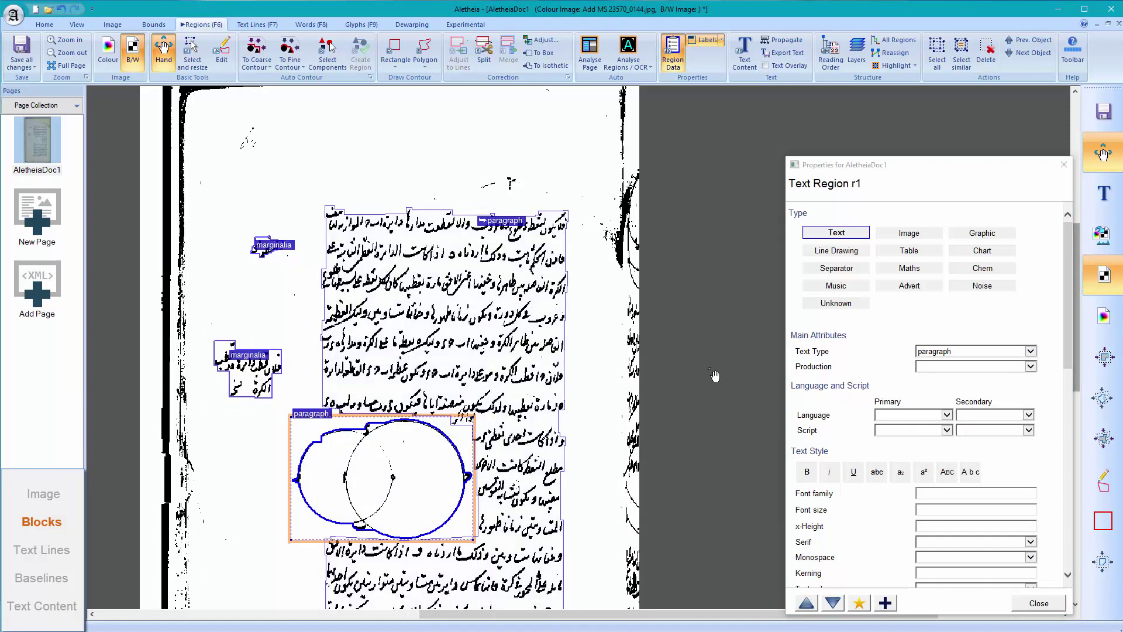
left_click(982, 233)
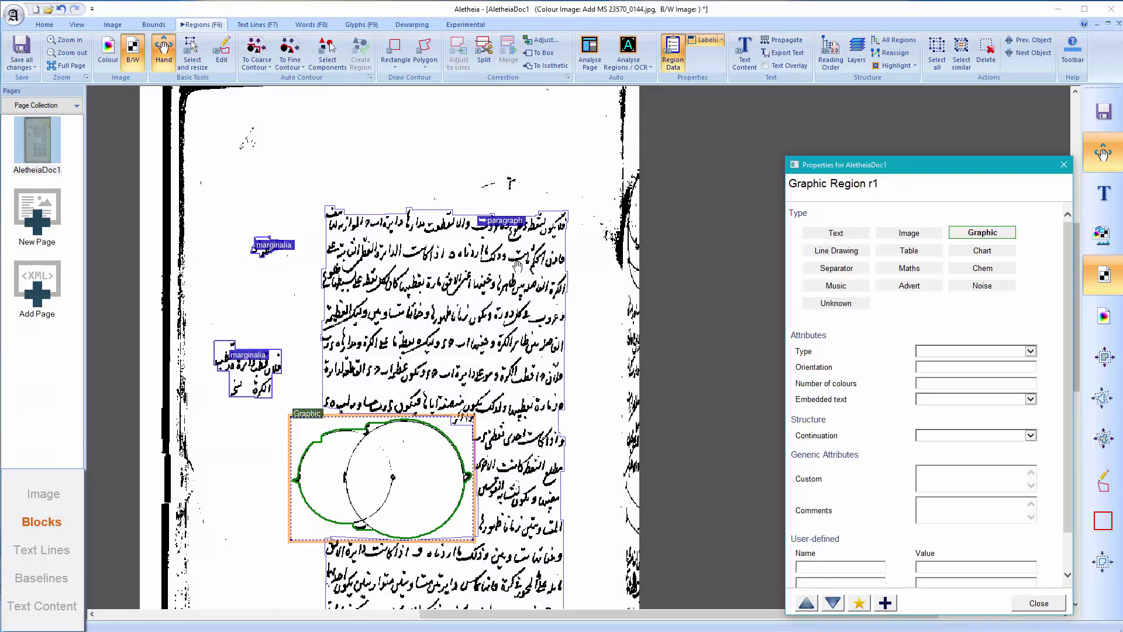
left_click(590, 326)
left_click(590, 327)
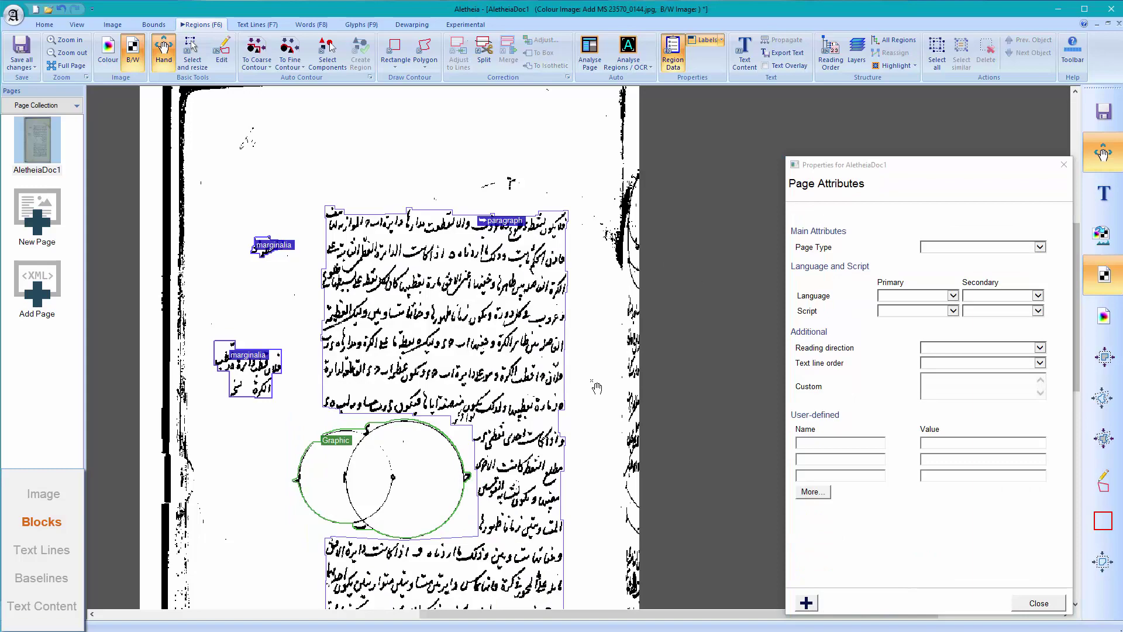
left_click_drag(595, 386, 590, 239)
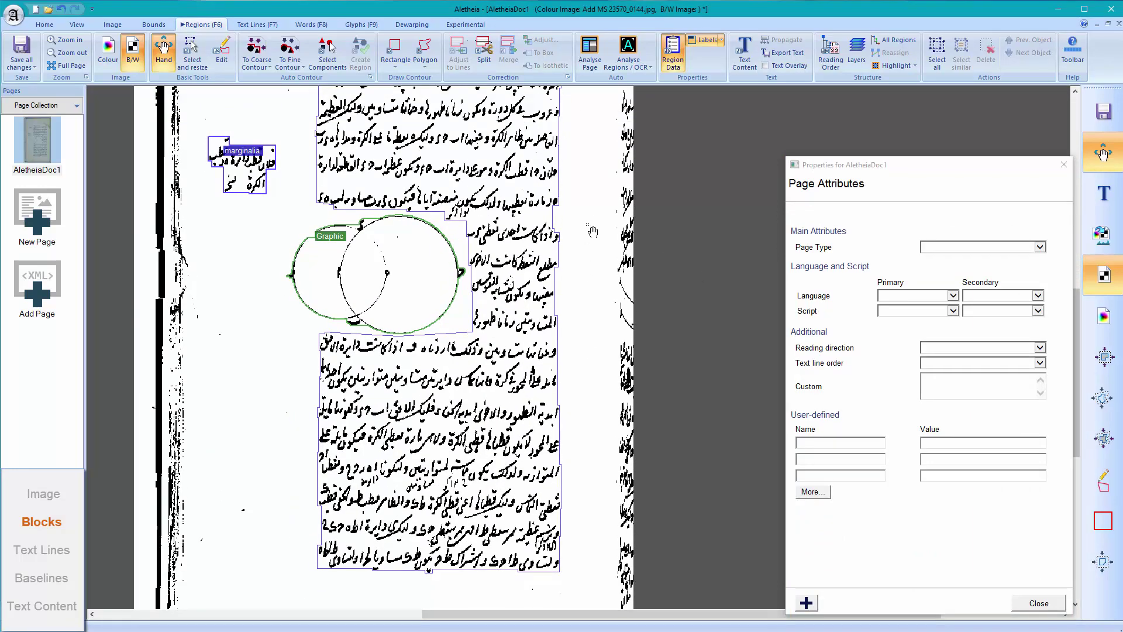
Close the page properties and save the layout document as Add MS 23570_0144.xml in the H: drive's temp\BL_Example_Images folder.
left_click_drag(595, 192, 594, 314)
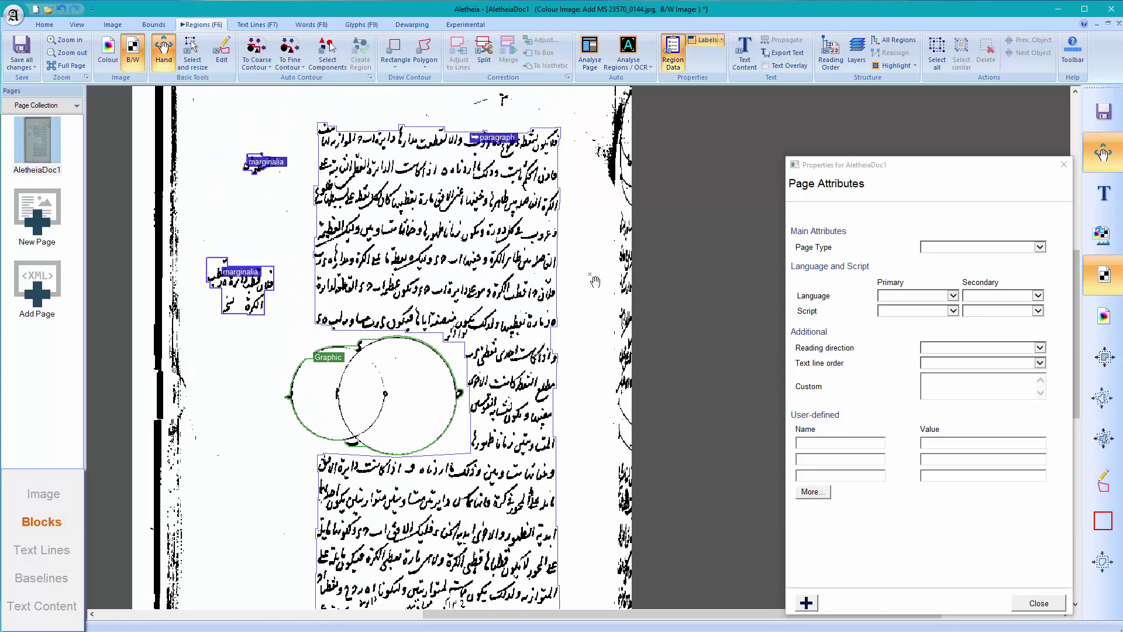
left_click(1064, 164)
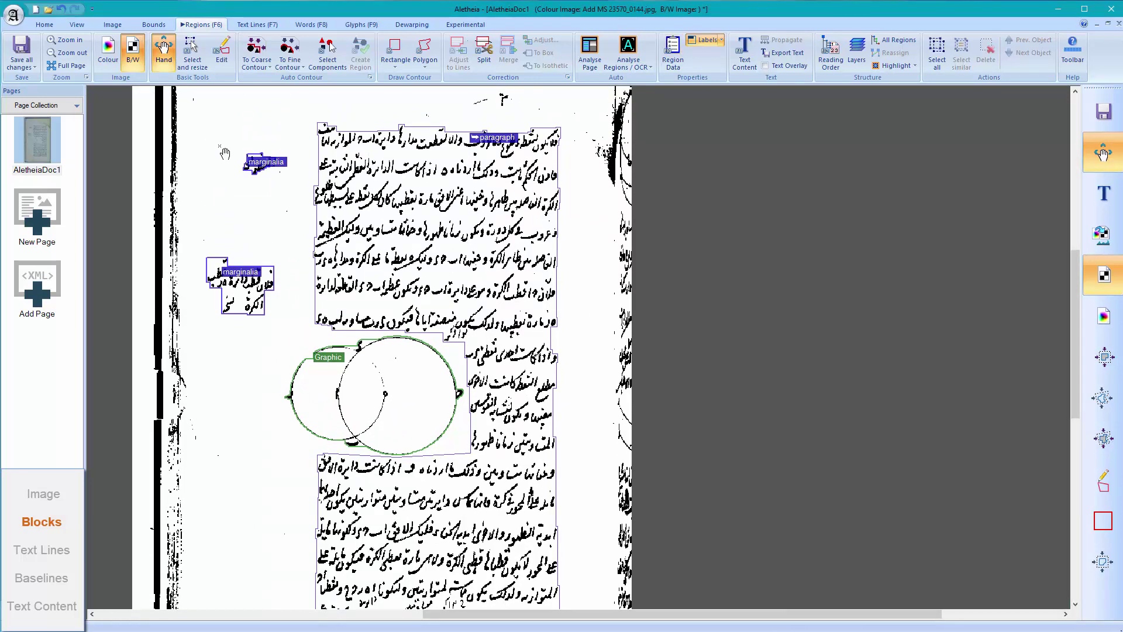
left_click(1104, 111)
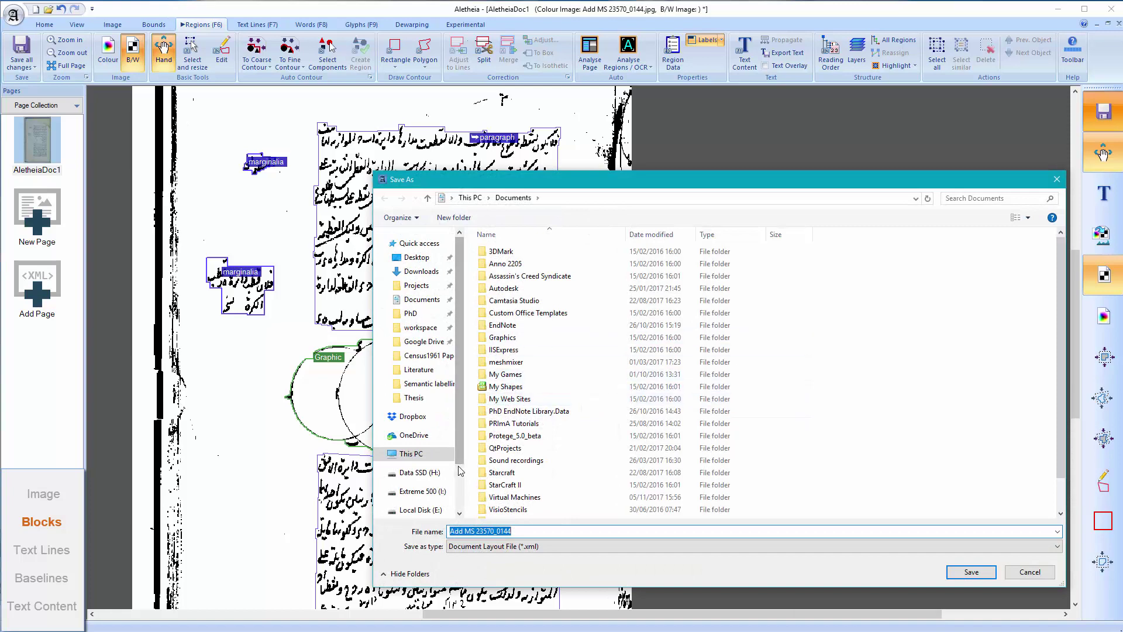
left_click(427, 473)
left_click(972, 572)
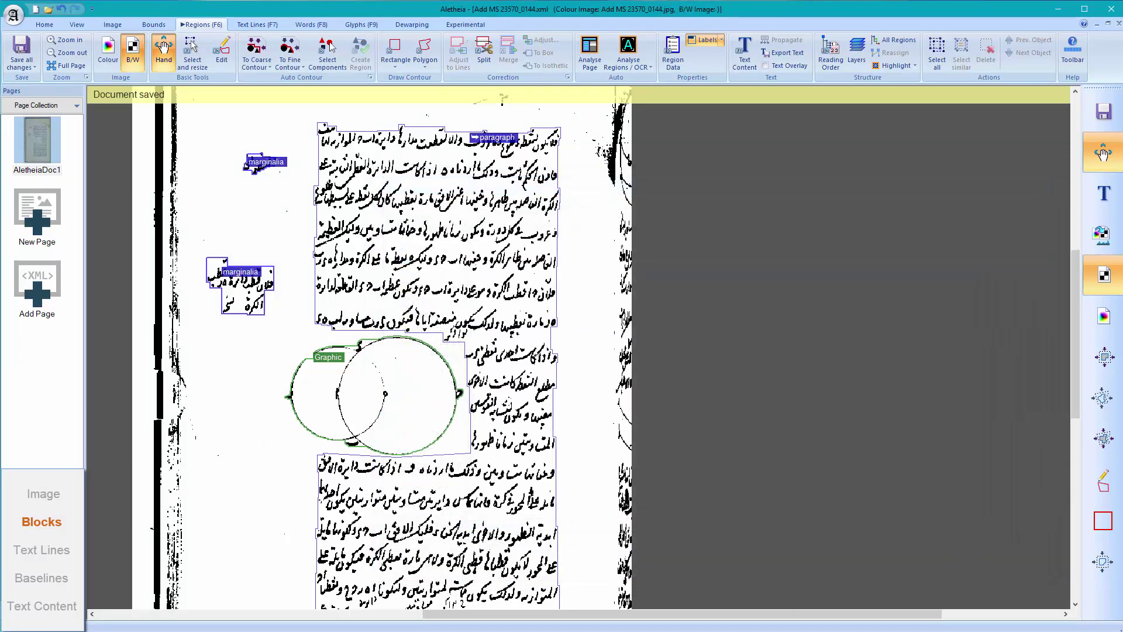
Open the saved Add MS 23570_0144.xml from the BL_Example_Images folder in Notepad++, ignoring the offered plugin updates.
key("alt+Tab")
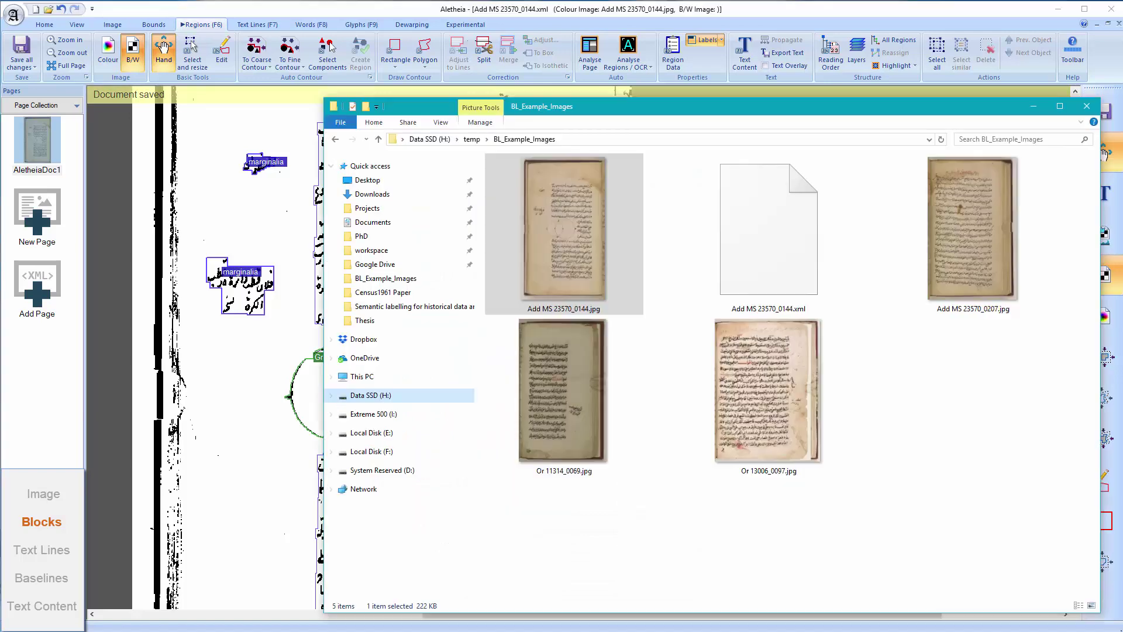
right_click(806, 285)
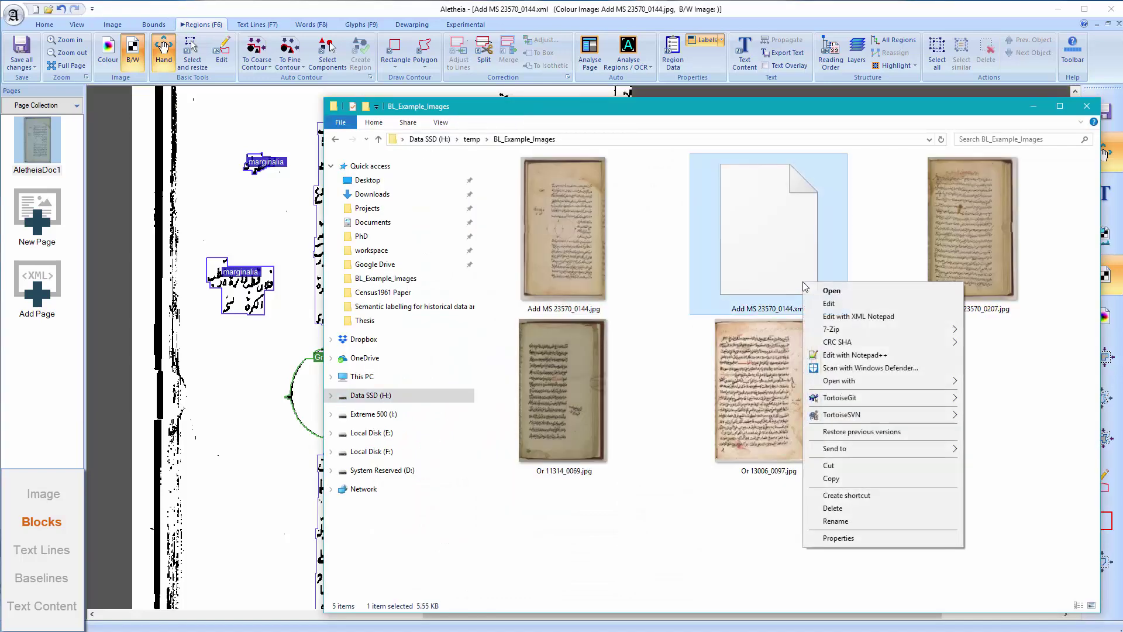
left_click(887, 355)
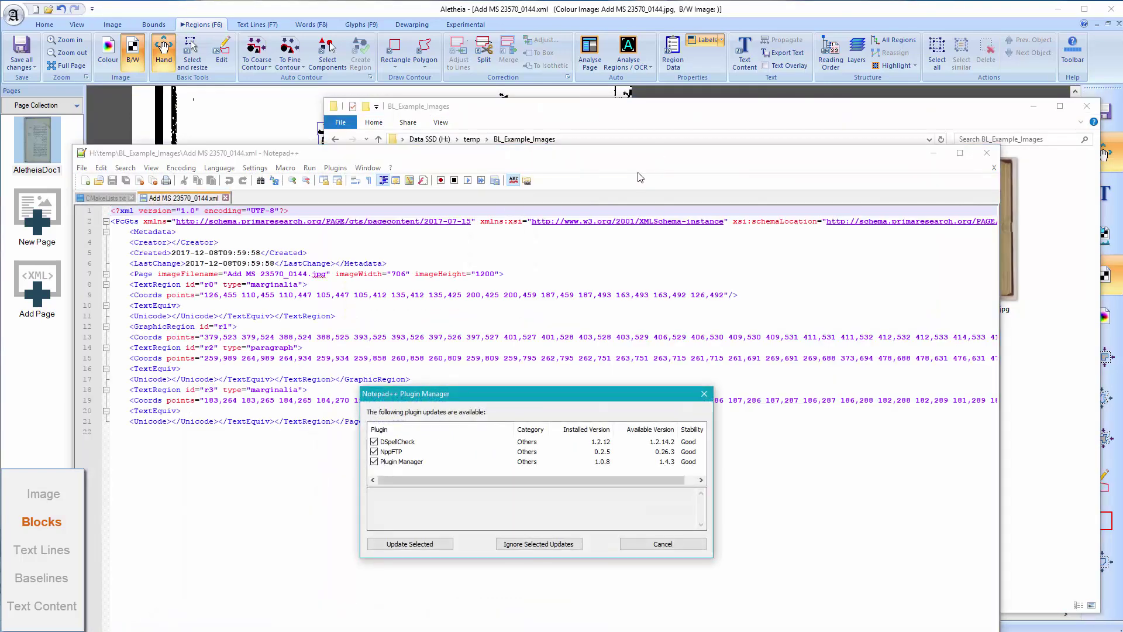
left_click(541, 541)
left_click_drag(381, 153, 402, 114)
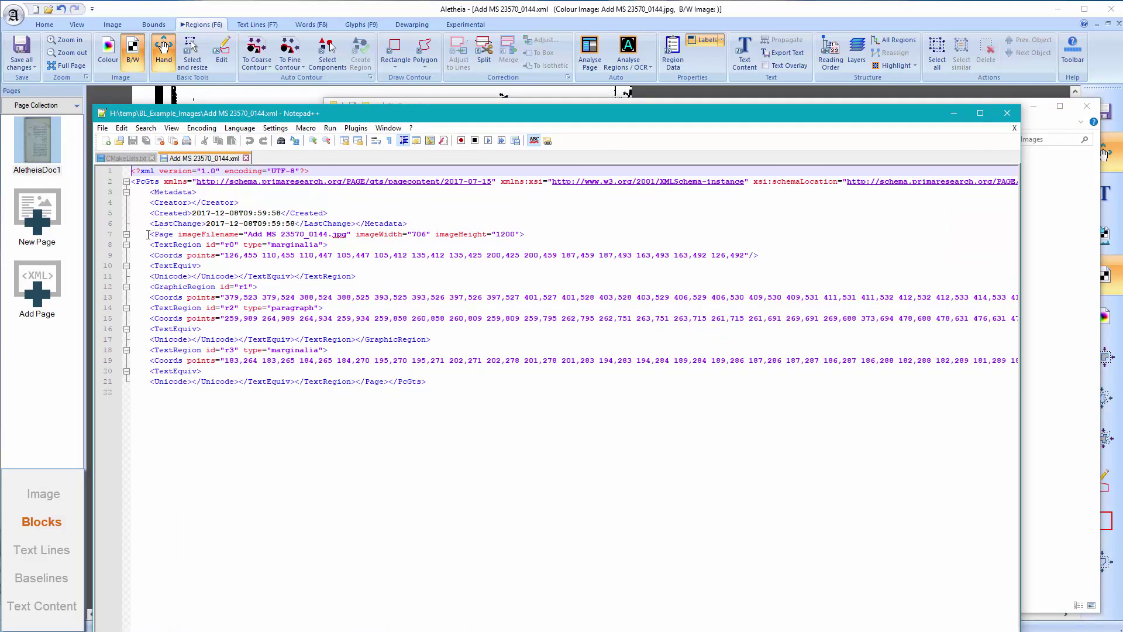
Examine the XML's page element, the first text and graphic region elements and the first region's coordinates, and switch back to Aletheia.
left_click_drag(148, 235, 541, 235)
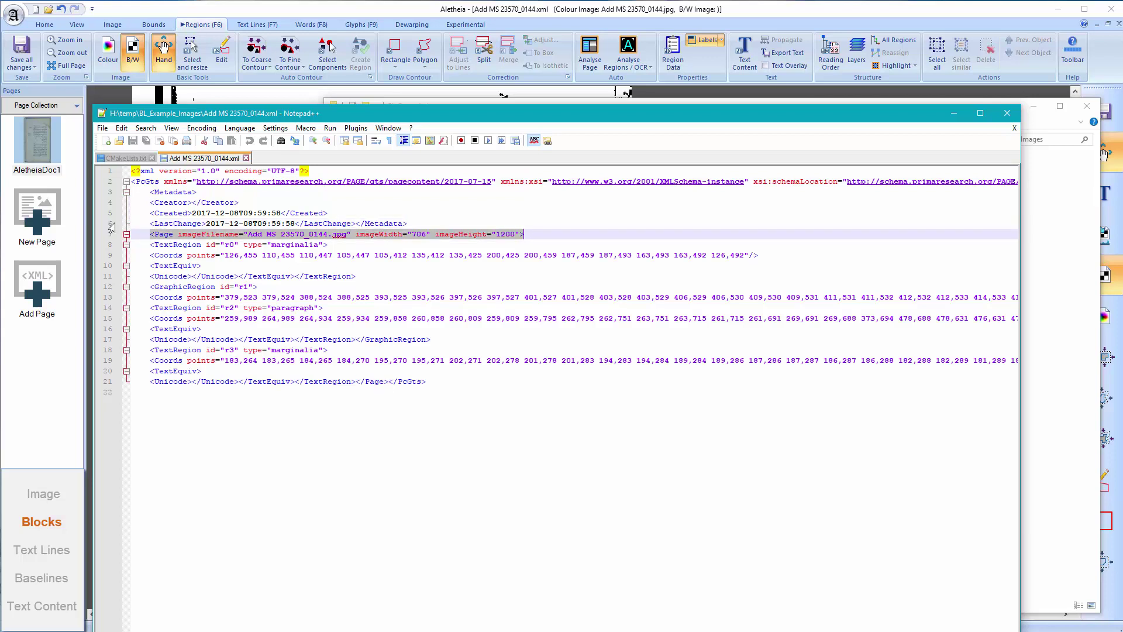
left_click_drag(150, 246, 330, 244)
left_click(323, 276)
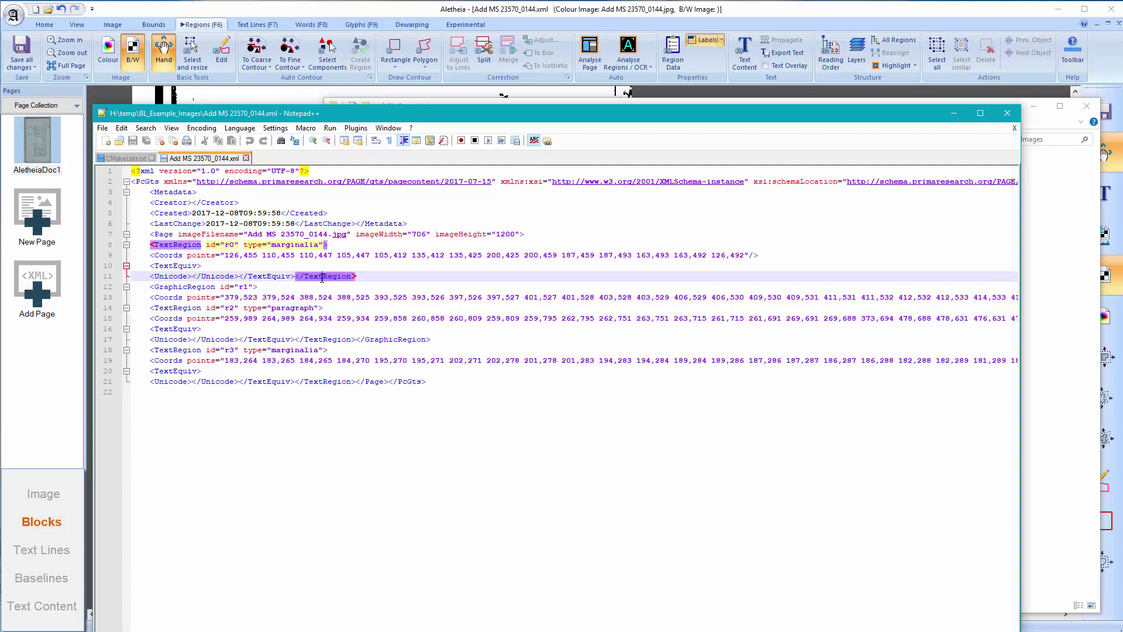
left_click(180, 287)
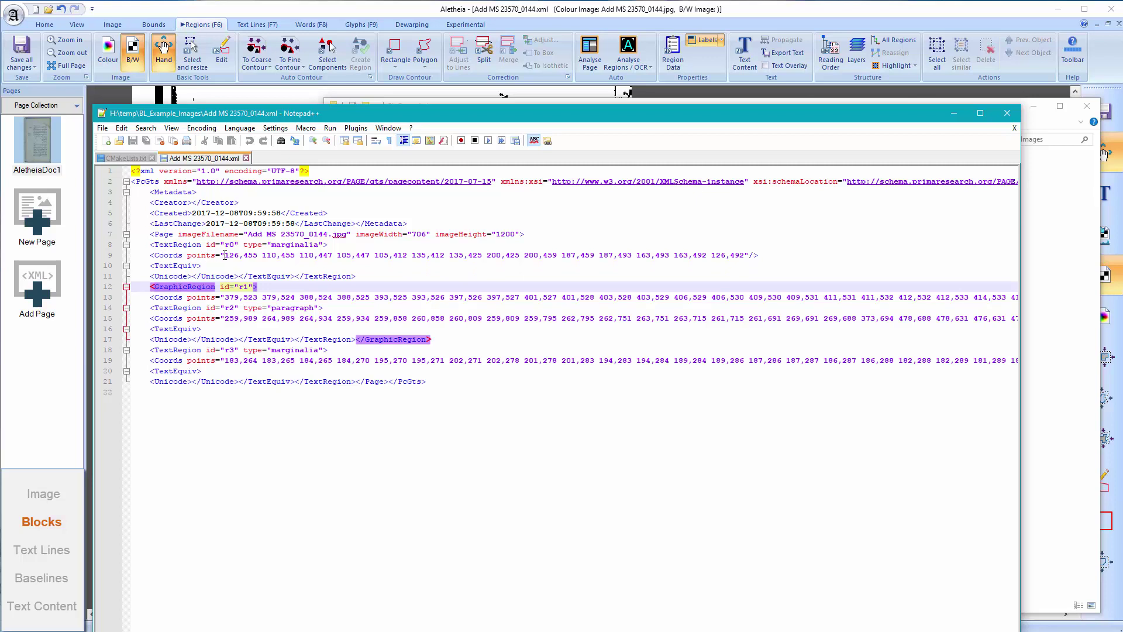
left_click_drag(225, 255, 757, 256)
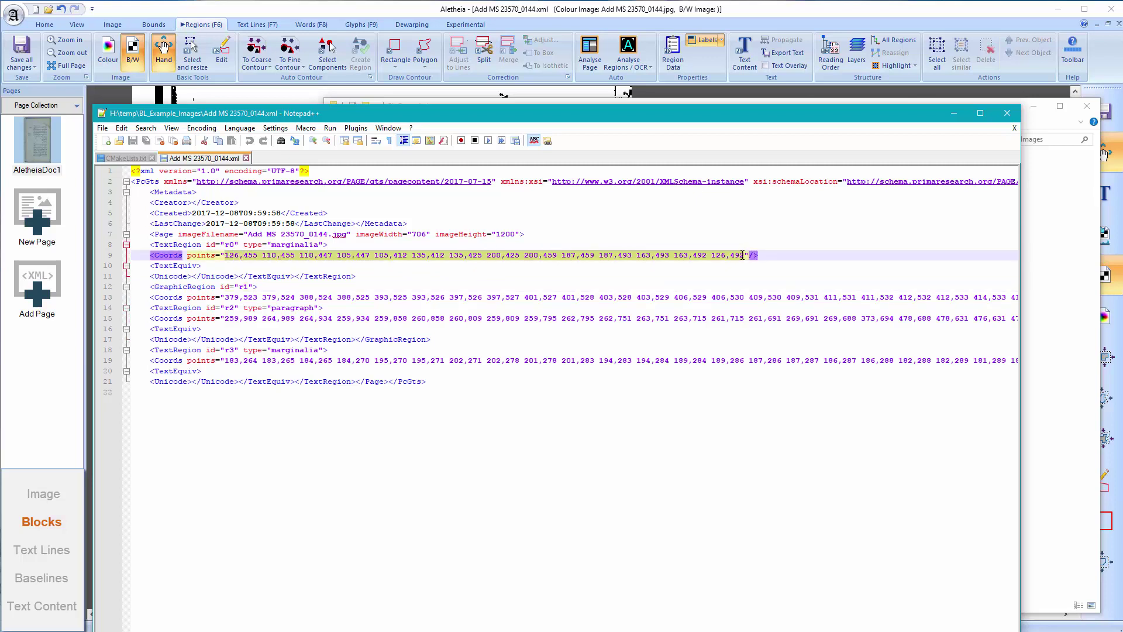
left_click(1038, 89)
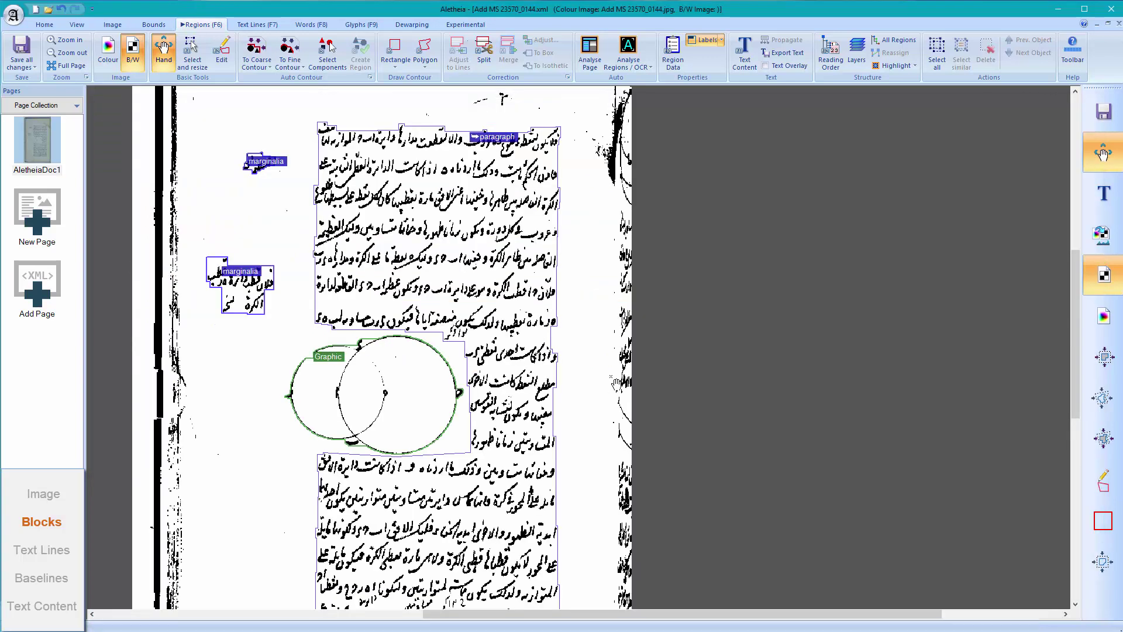
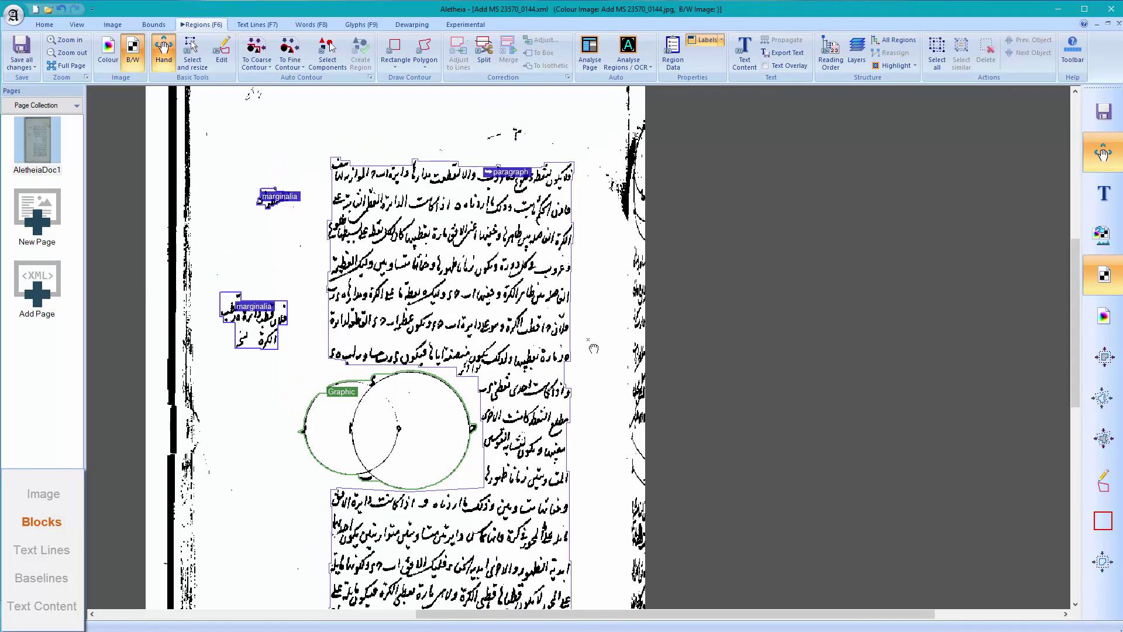
Switch the page to text line editing for the main paragraph's handwritten lines.
key("F7")
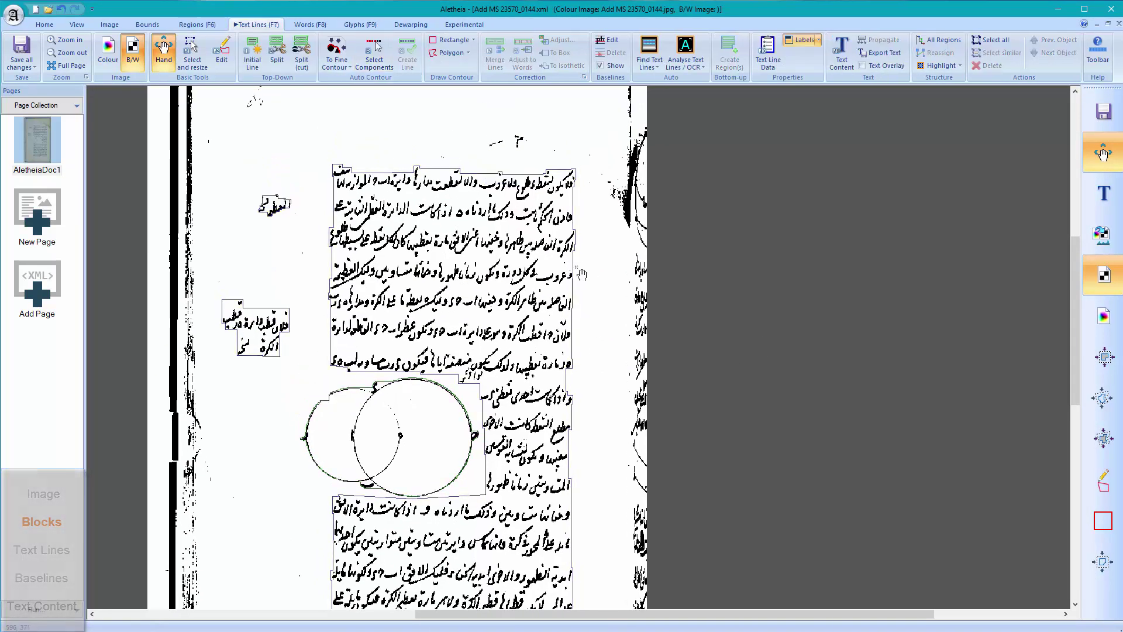
scroll(596, 316, "down", 1)
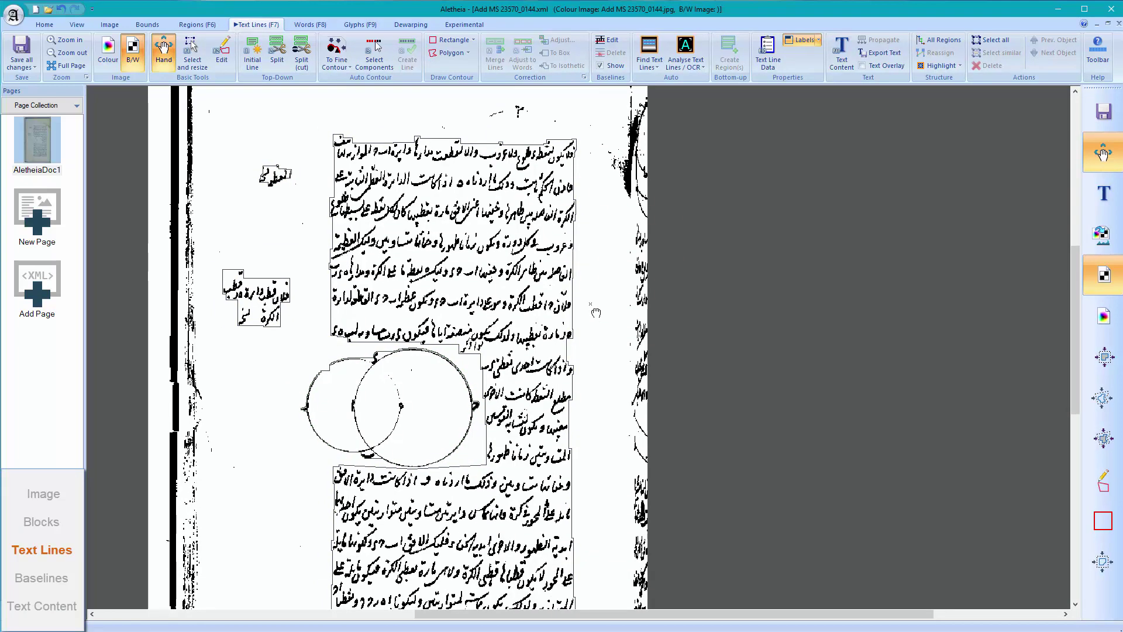
scroll(591, 216, "up", 1)
scroll(443, 222, "up", 3)
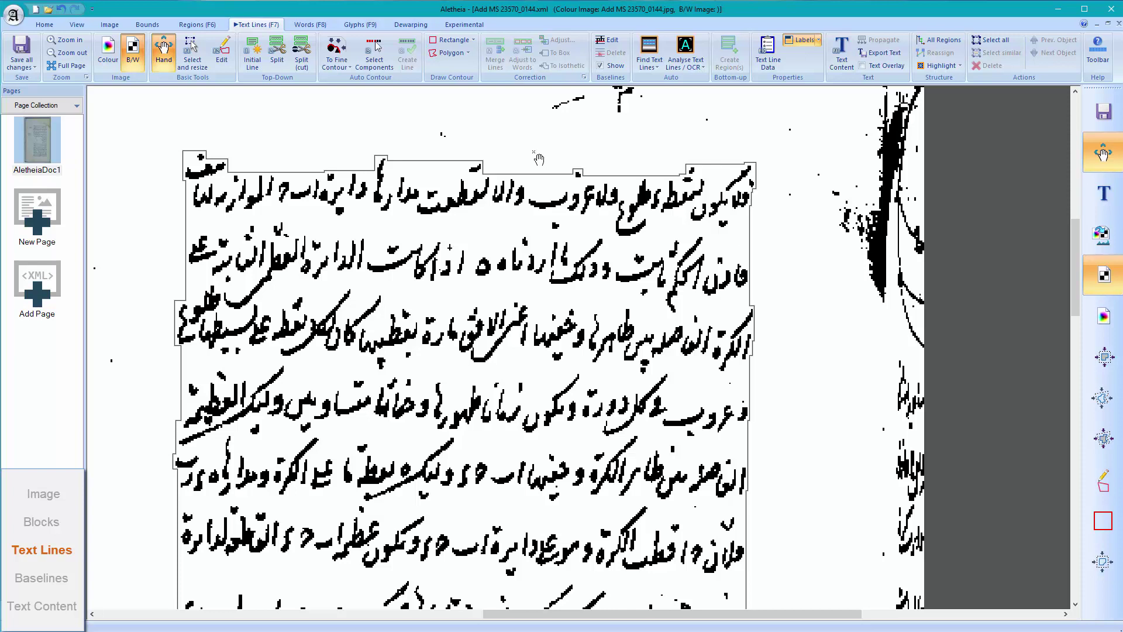
Try creating a text line from the selected components of the main paragraph's first handwritten line, and undo it.
left_click(374, 55)
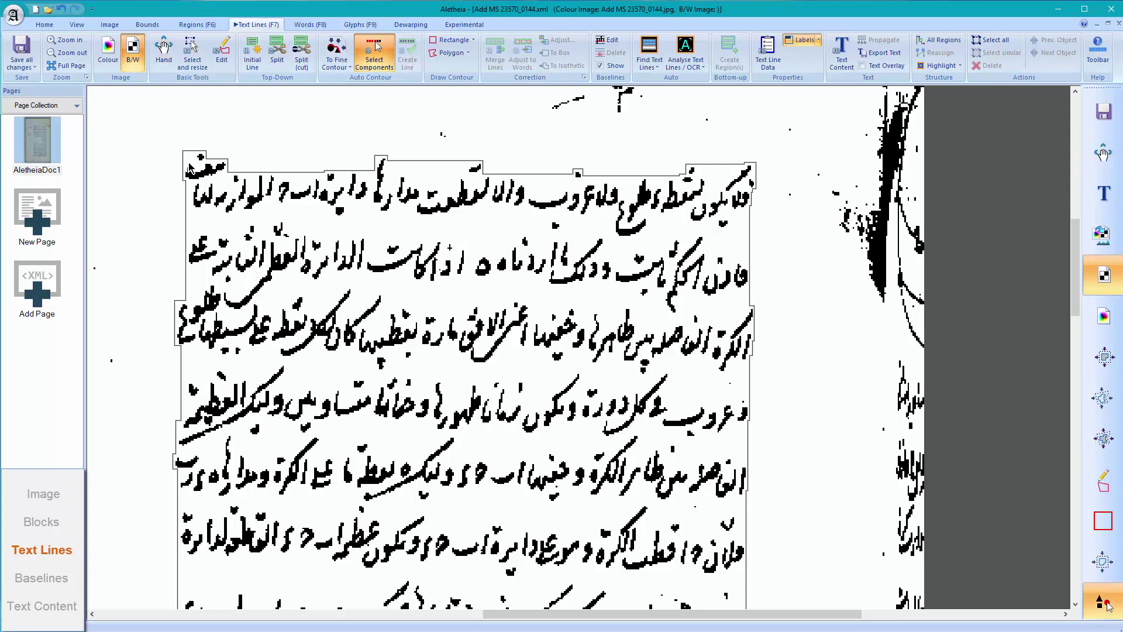
left_click_drag(160, 139, 765, 229)
left_click(638, 234)
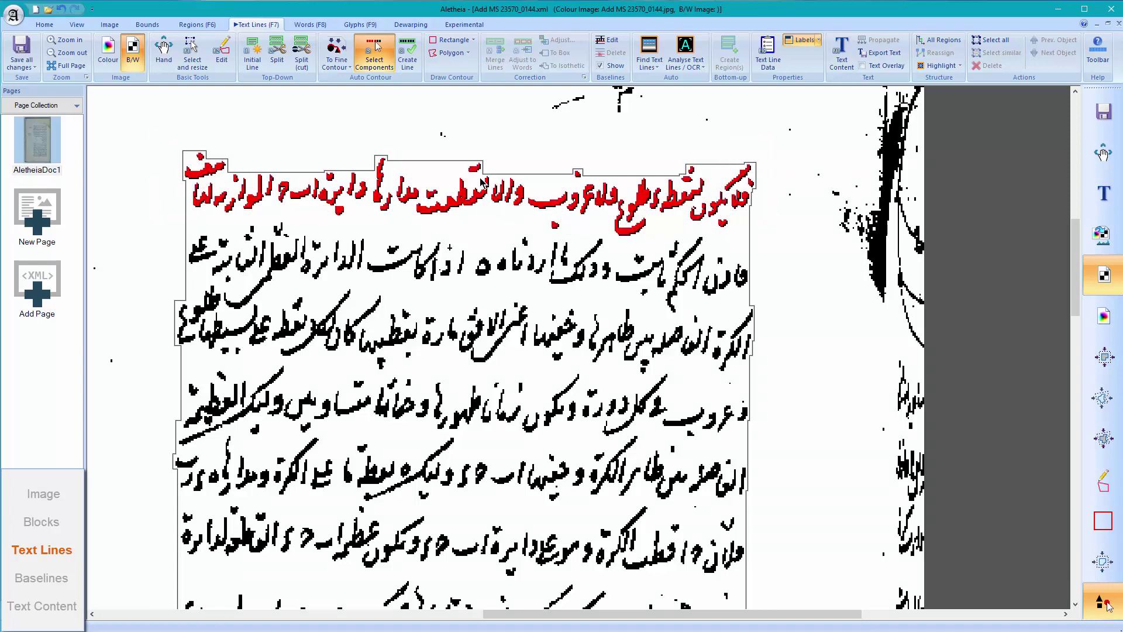
left_click(407, 53)
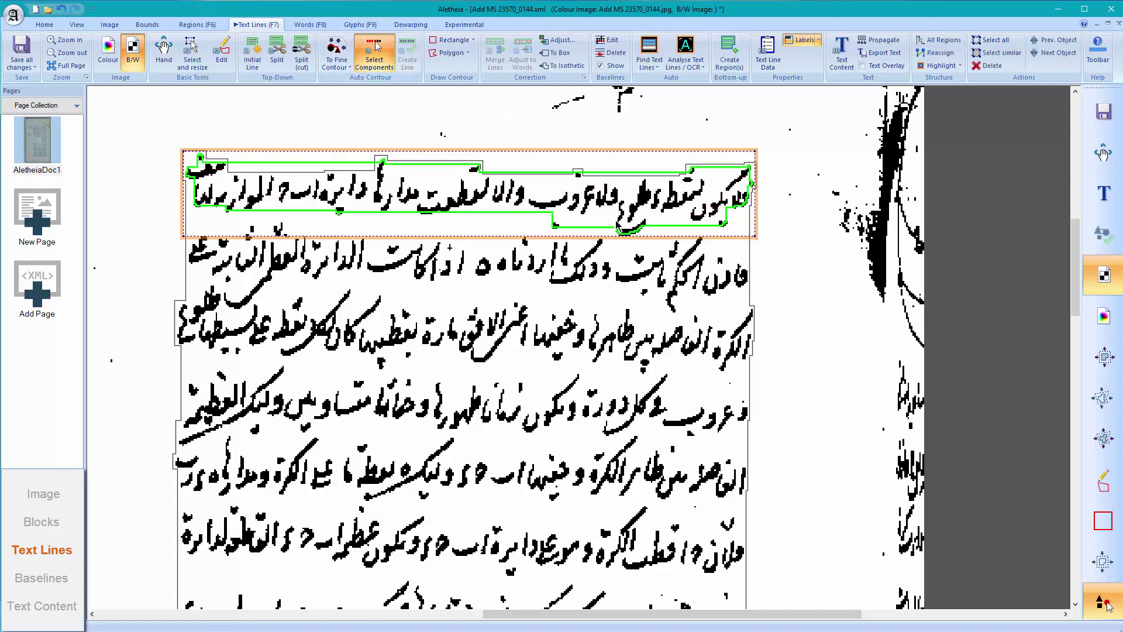
key("Escape")
left_click(773, 263)
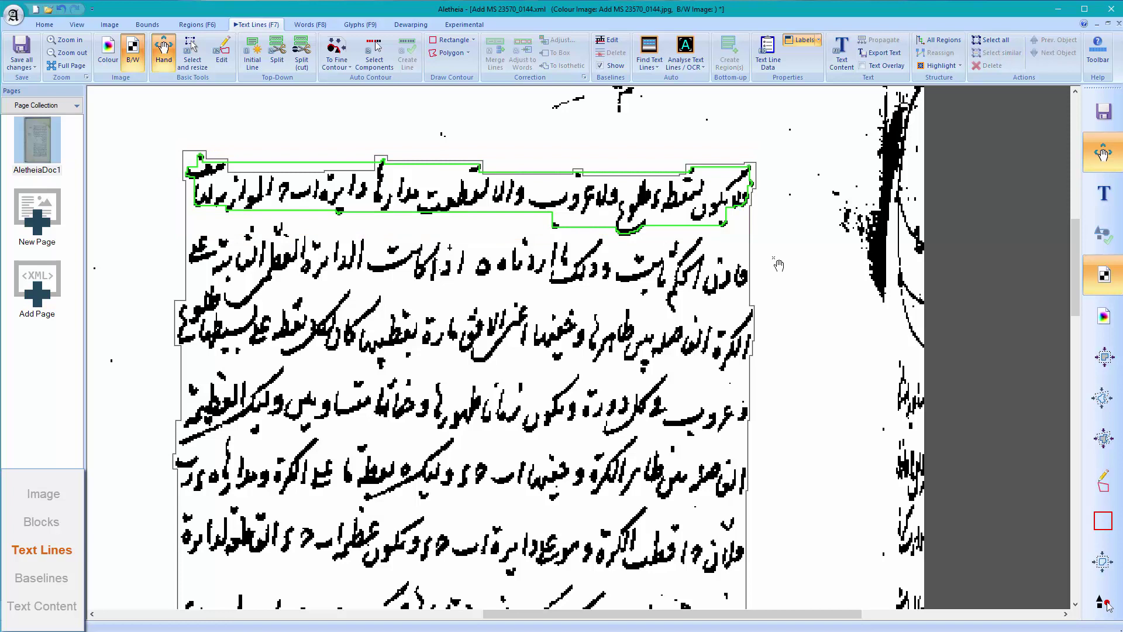
key("ctrl+z")
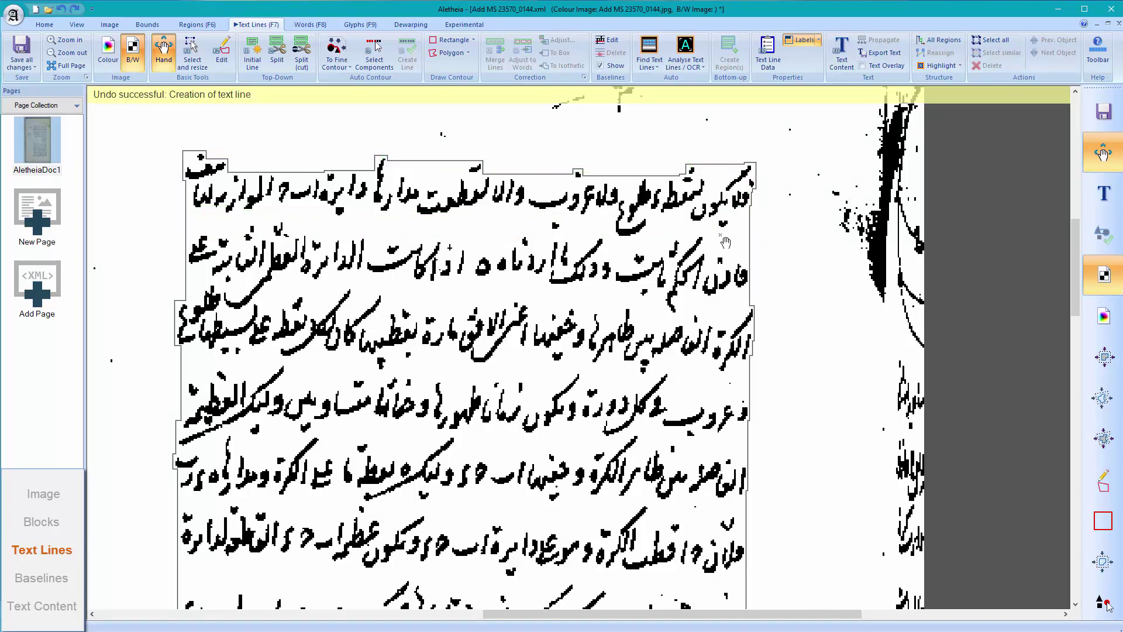
Split the main paragraph below its first handwritten line along a polyline, using the split that preserves connected components.
left_click(281, 63)
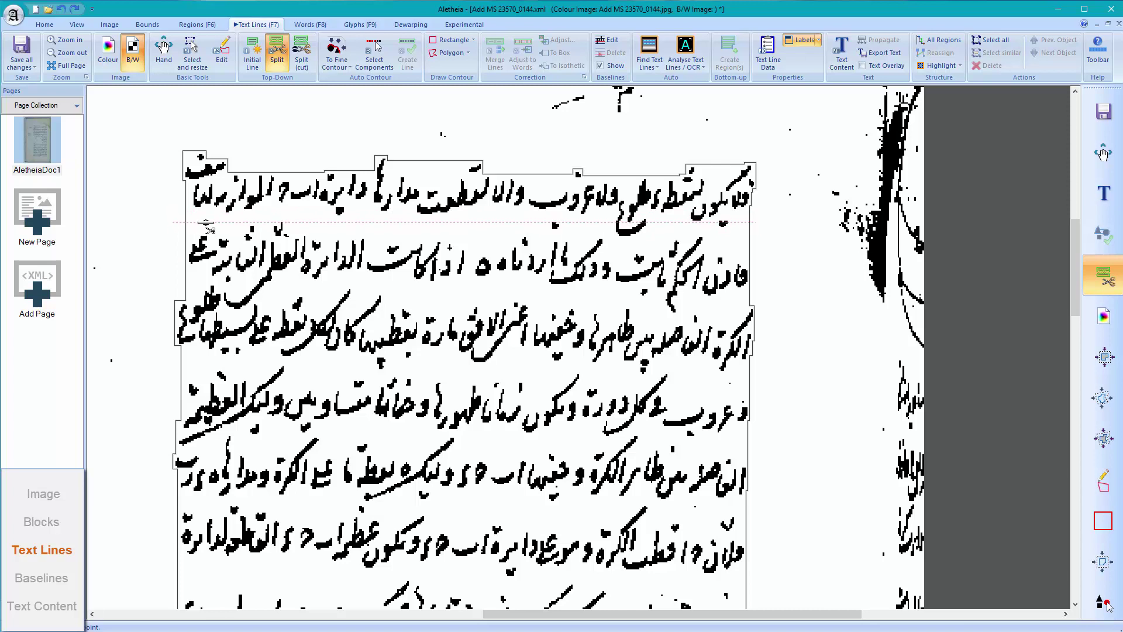
left_click(179, 221)
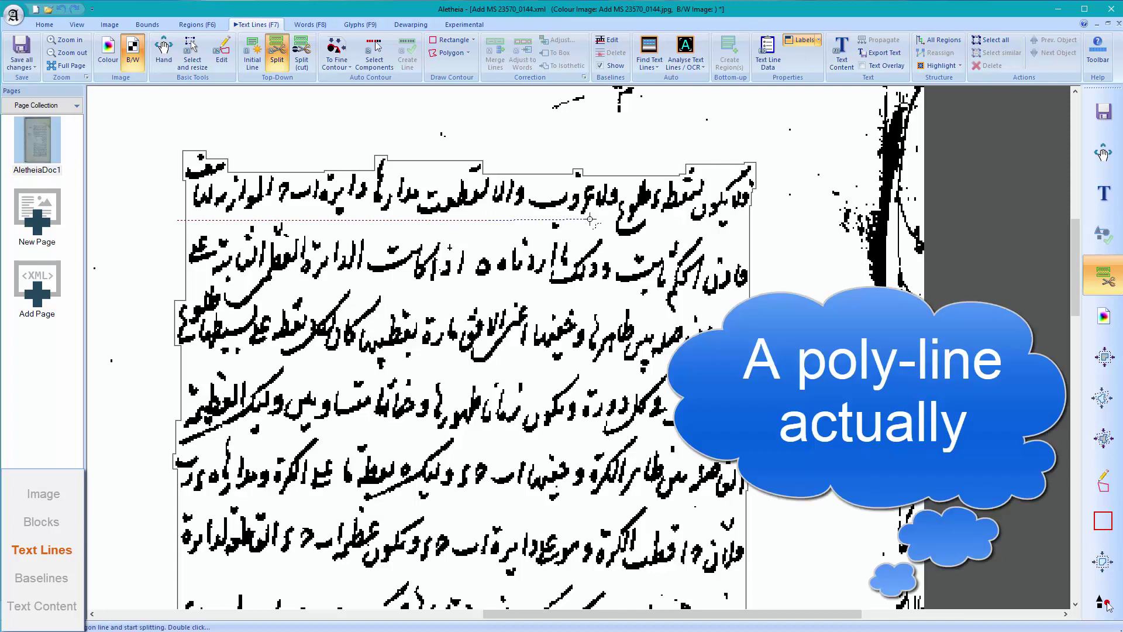
left_click(555, 235)
double_click(769, 227)
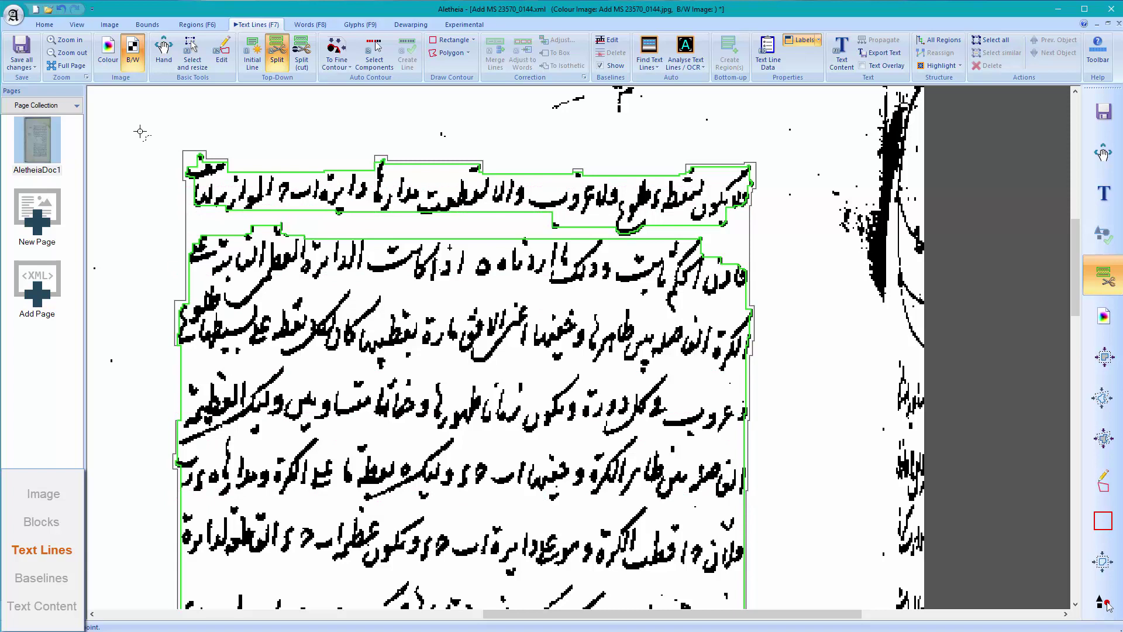
Split off the second handwritten line along a polyline, using the split that cuts through touching components.
left_click(301, 56)
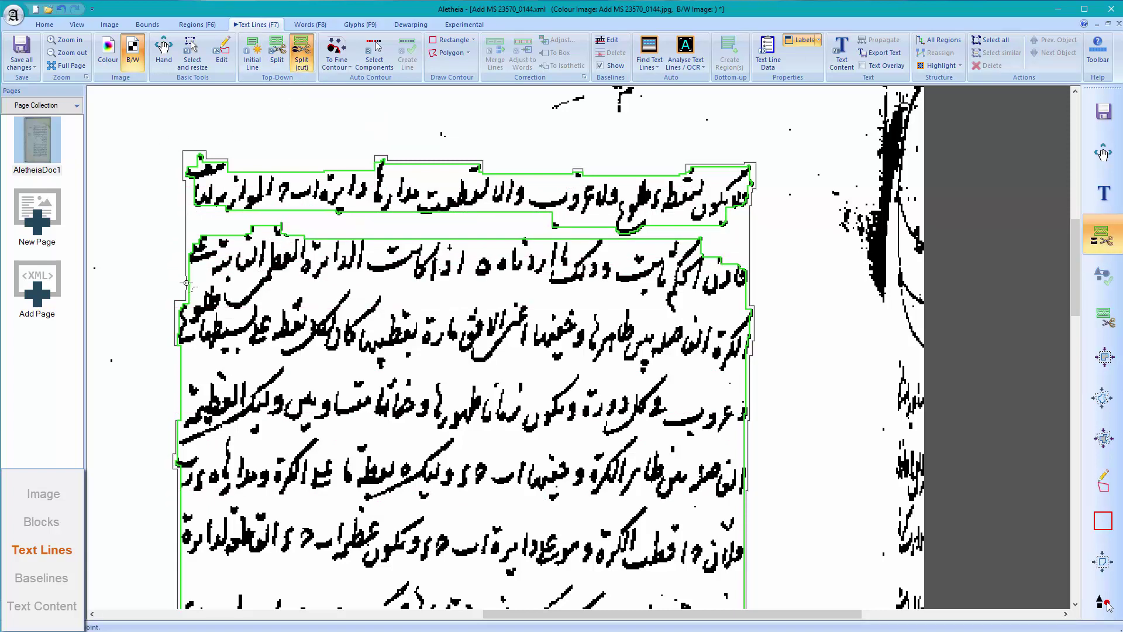
left_click(186, 283)
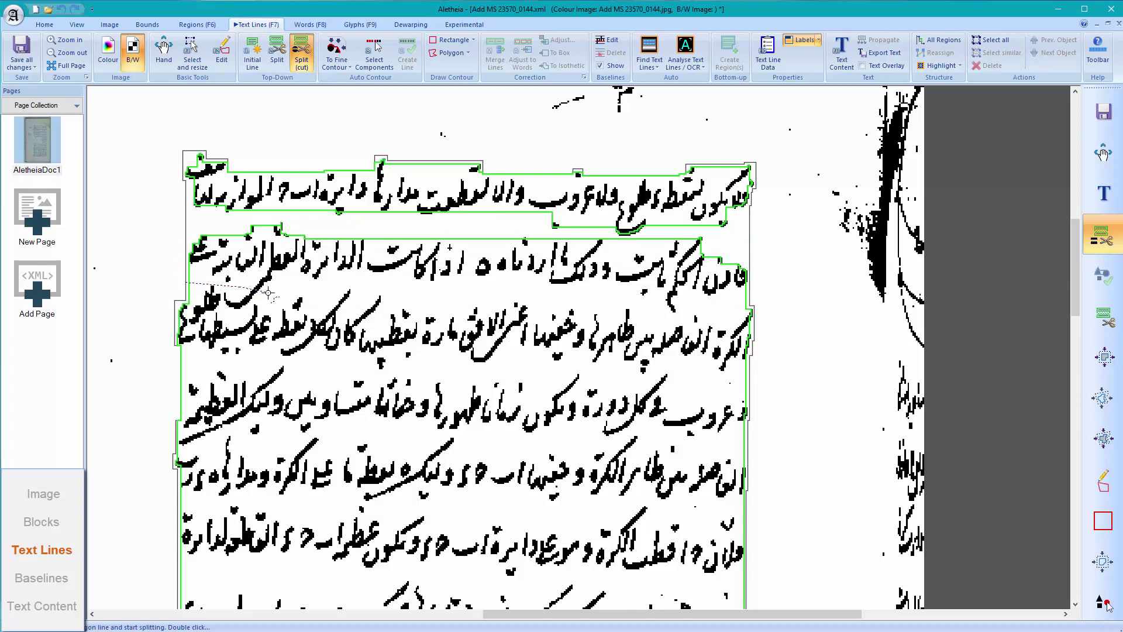
left_click(352, 280)
double_click(689, 309)
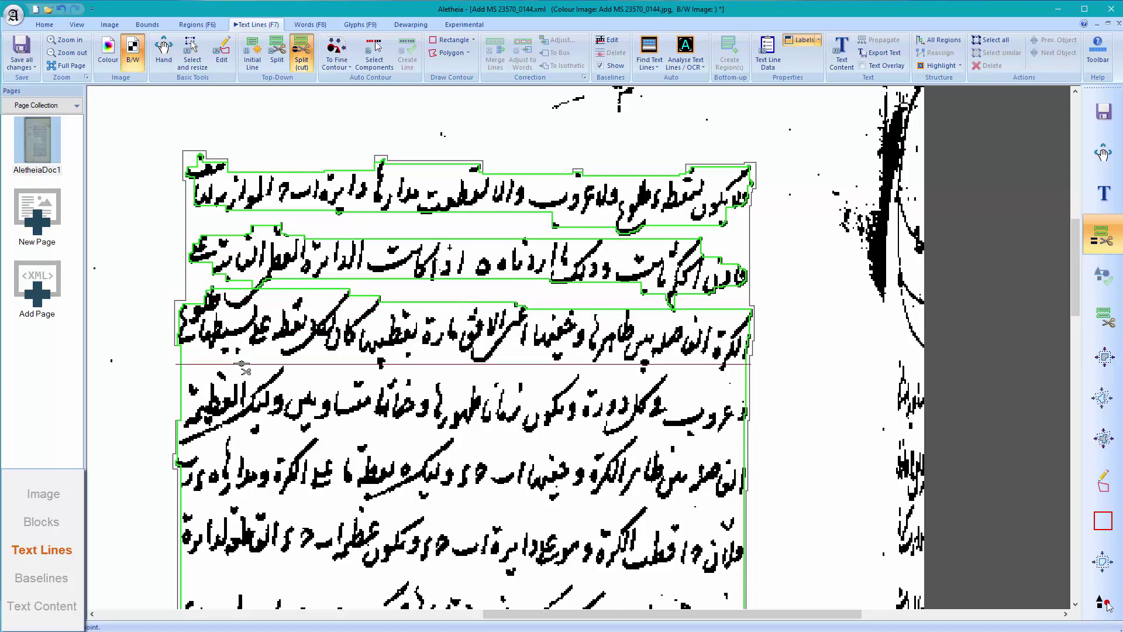
Split the remaining text with straight cuts below the third, fourth and fifth handwritten lines, and leave the split tool.
left_click(288, 364)
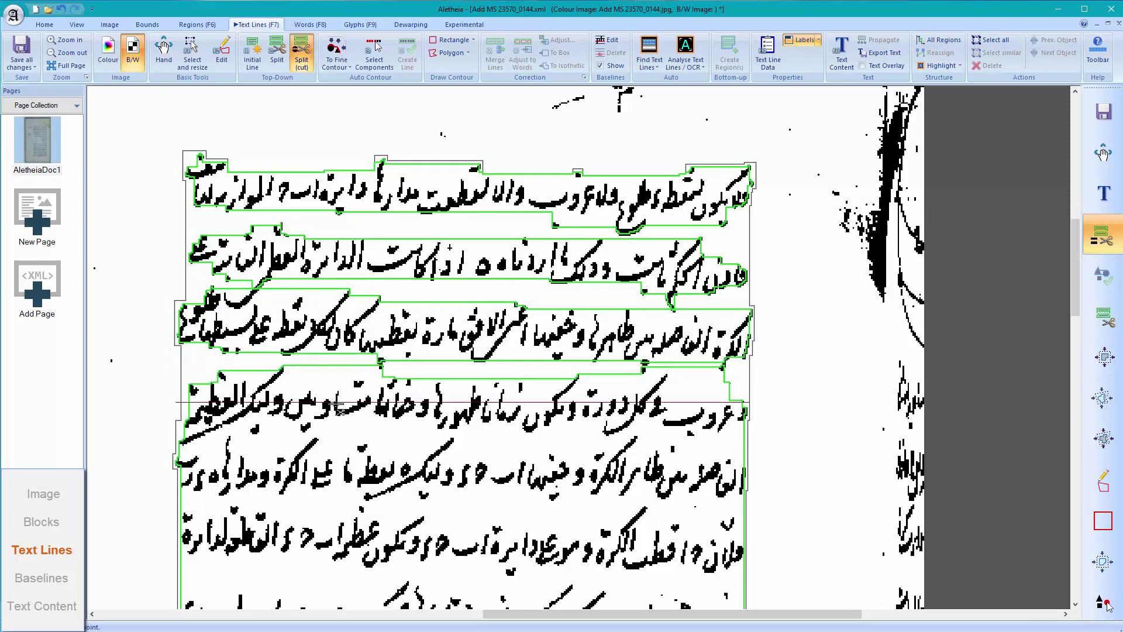
left_click(333, 436)
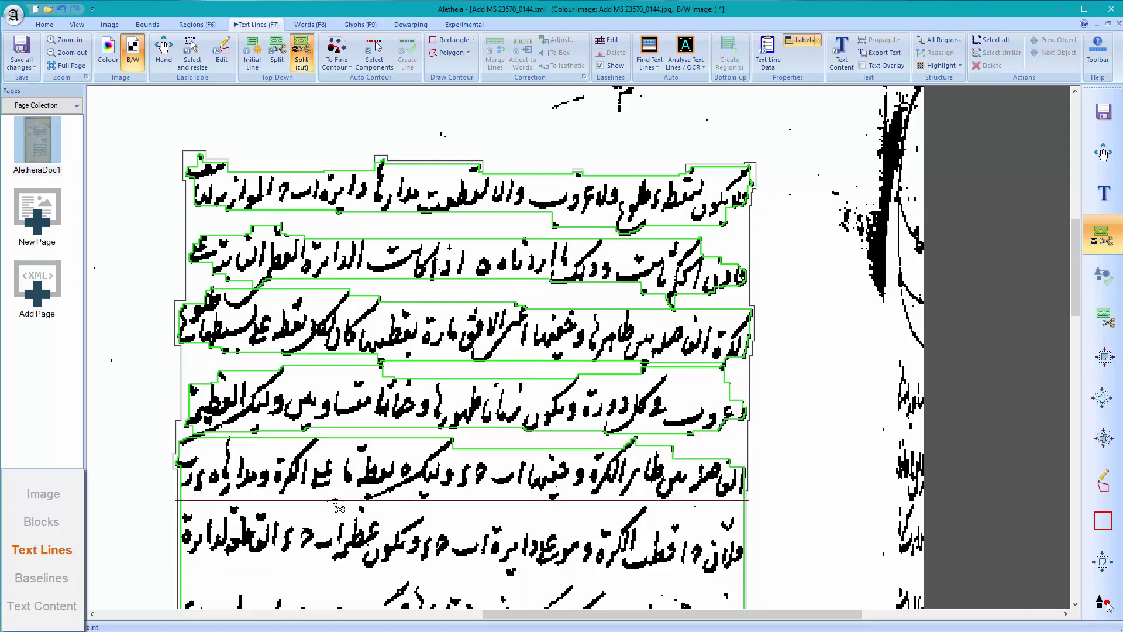
left_click(342, 501)
key("Escape")
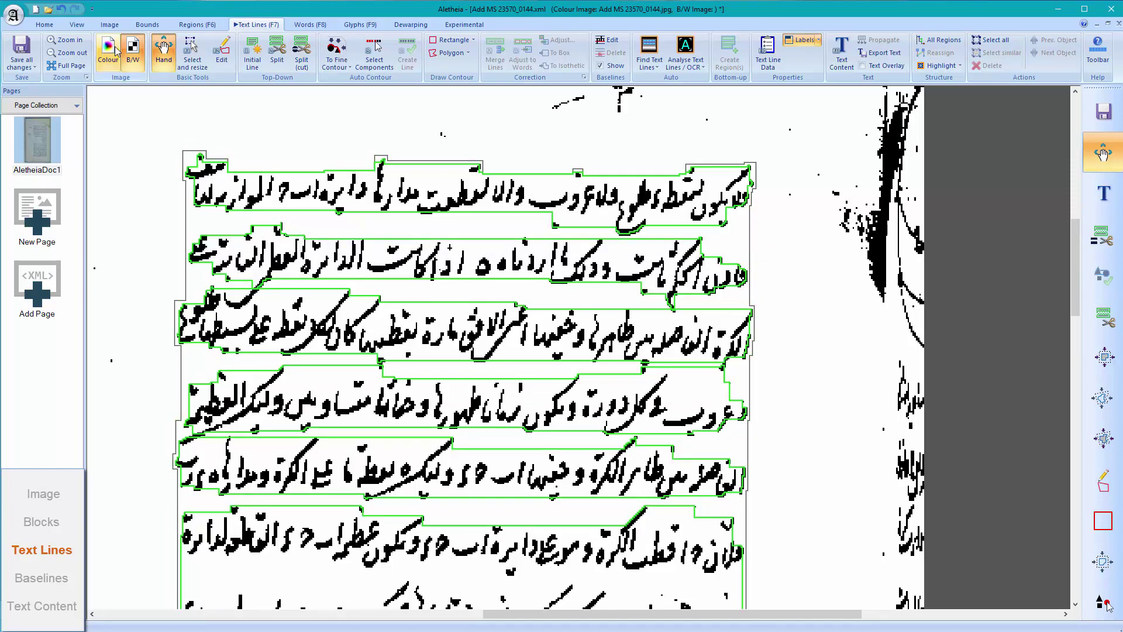
Reshape the second and third text line outlines so the long descending stroke near the second line's left end stays with that line.
left_click(222, 51)
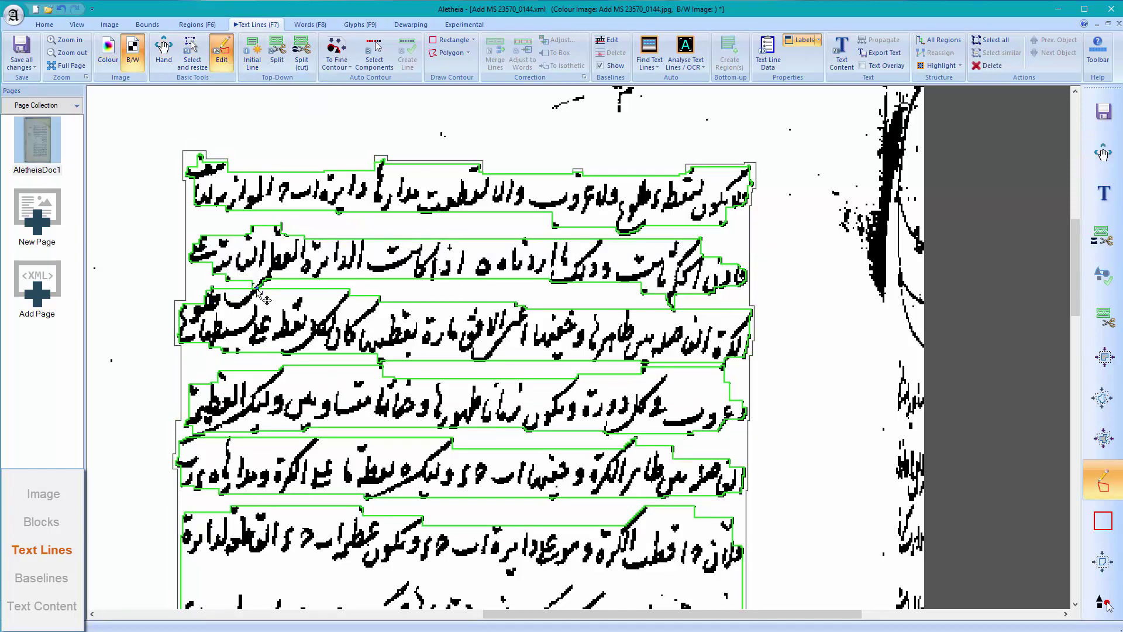
scroll(256, 294, "up", 3)
left_click_drag(227, 283, 205, 330)
left_click(302, 318)
left_click_drag(299, 316, 256, 326)
left_click_drag(268, 279, 240, 321)
left_click_drag(268, 259, 208, 322)
key("Escape")
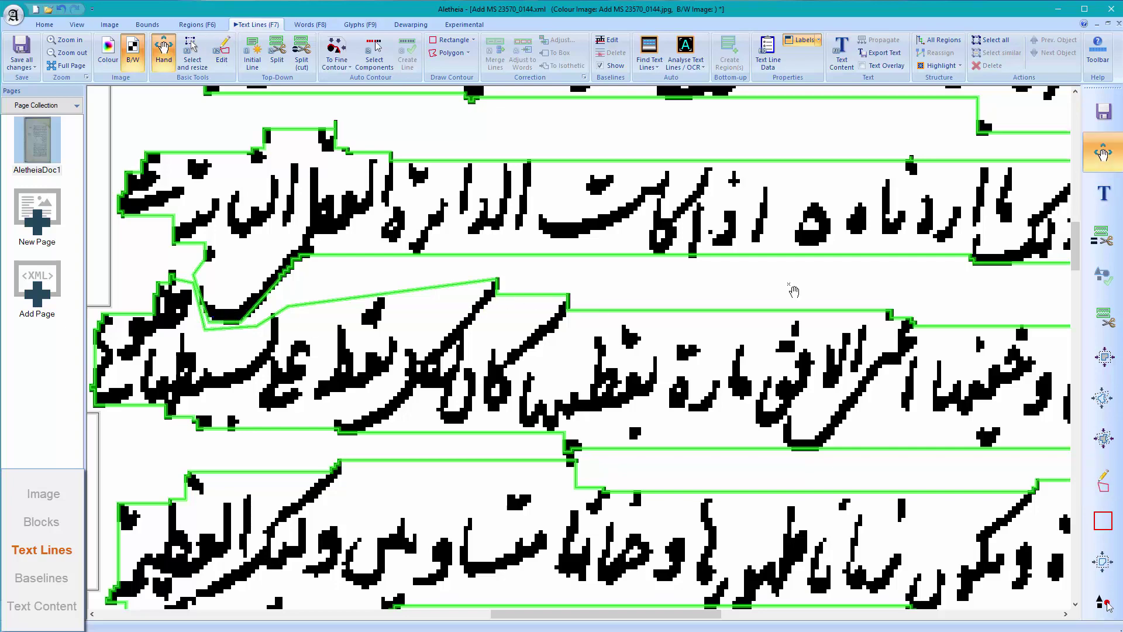
Select and delete all the manually split text lines in the main paragraph.
scroll(787, 290, "down", 3)
left_click_drag(987, 307, 540, 310)
scroll(684, 362, "down", 3)
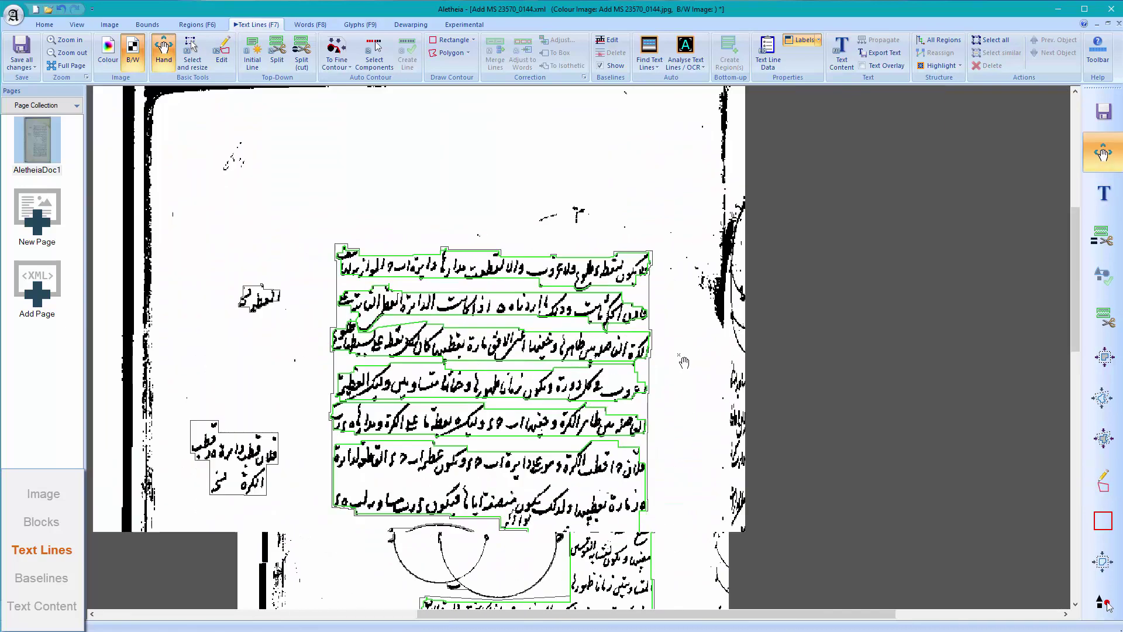
scroll(682, 381, "up", 2)
scroll(681, 381, "down", 2)
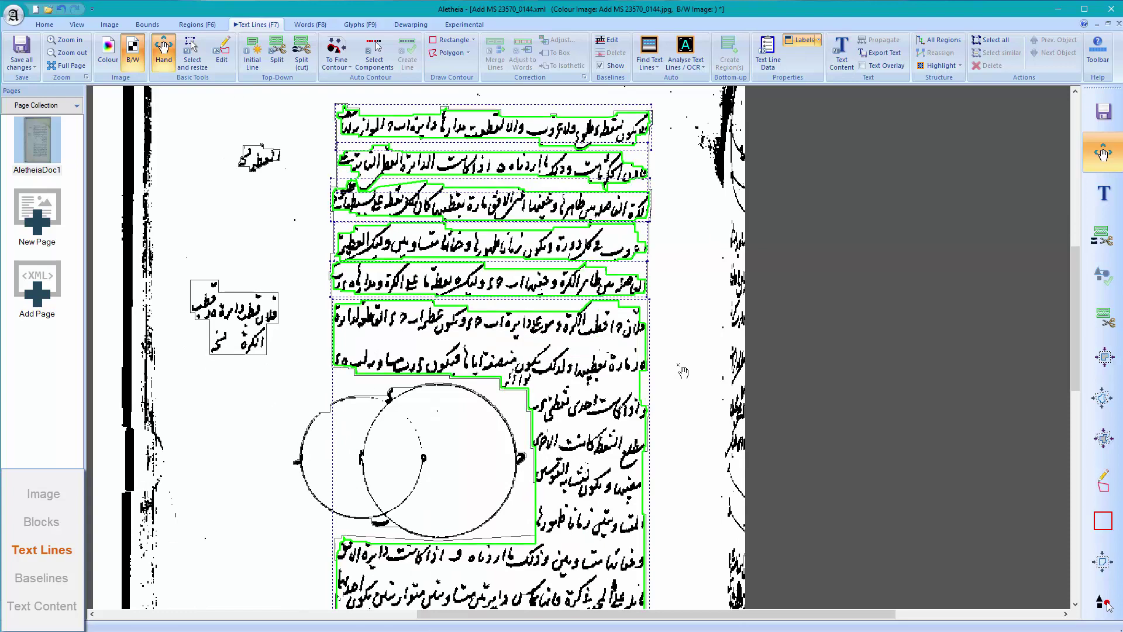
scroll(683, 372, "up", 2)
scroll(686, 367, "down", 2)
scroll(644, 339, "up", 1)
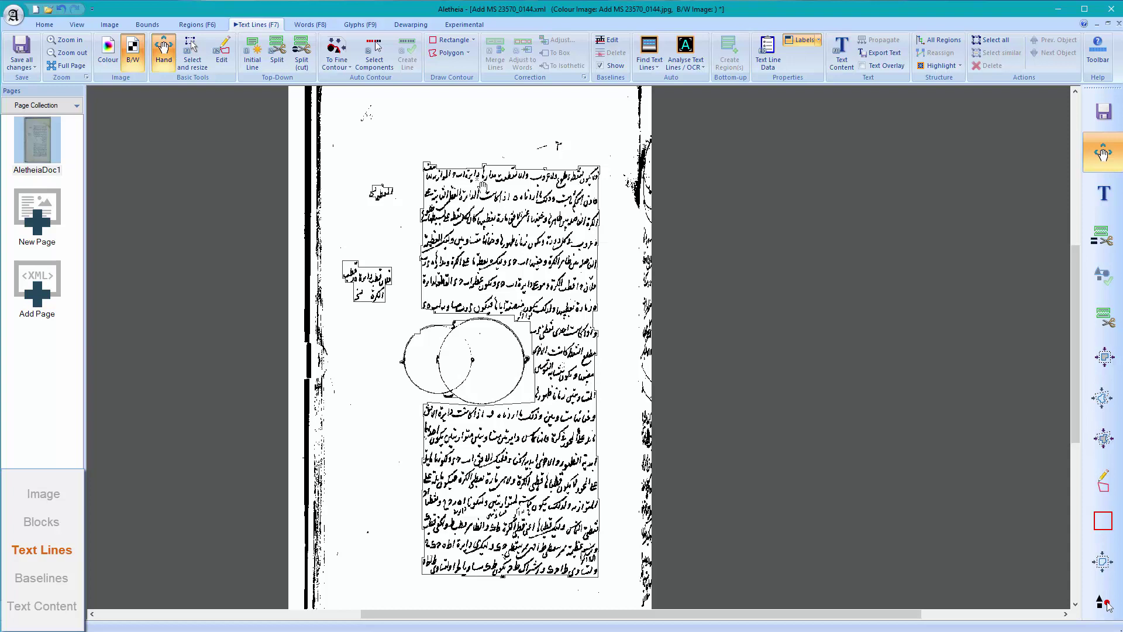
Detect the main paragraph's text lines automatically, using segmentation only.
left_click(650, 56)
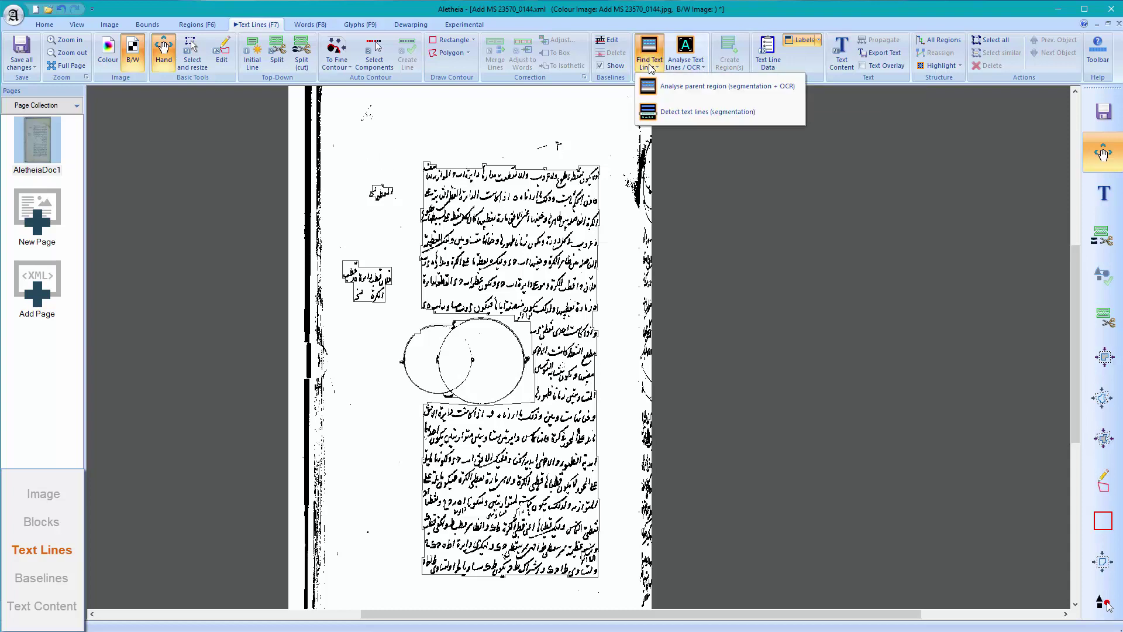
left_click(678, 113)
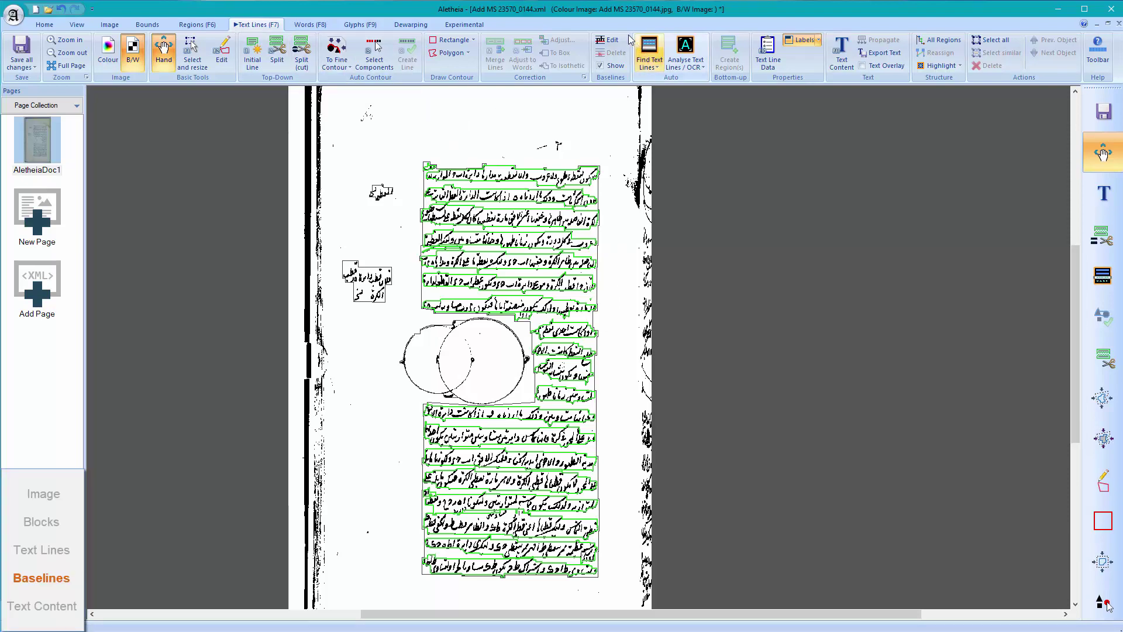
Start baseline editing and draw a three-point baseline under the main paragraph's fifth text line.
left_click(609, 40)
scroll(629, 299, "up", 3)
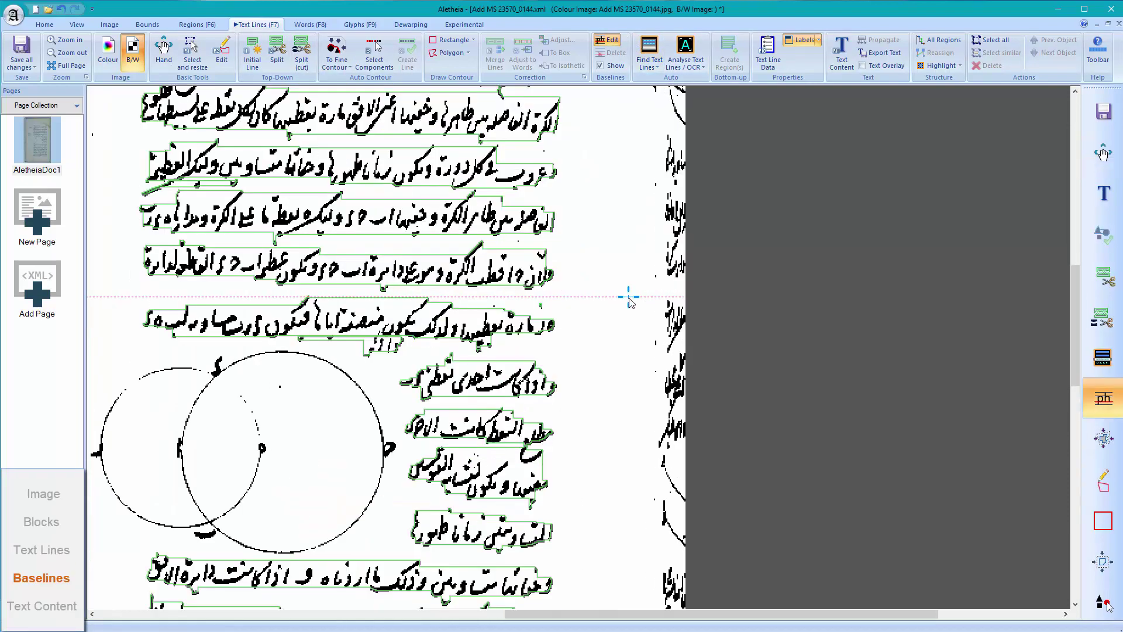
scroll(630, 300, "up", 2)
left_click_drag(709, 619, 584, 619)
scroll(717, 384, "up", 1)
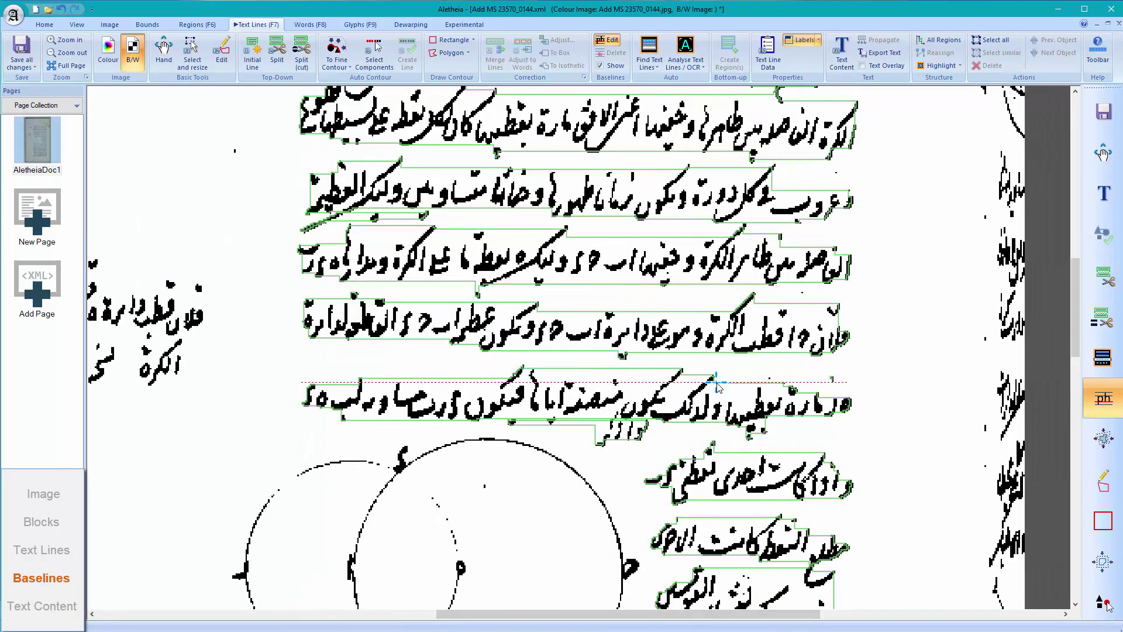
scroll(609, 300, "up", 1)
scroll(614, 306, "up", 1)
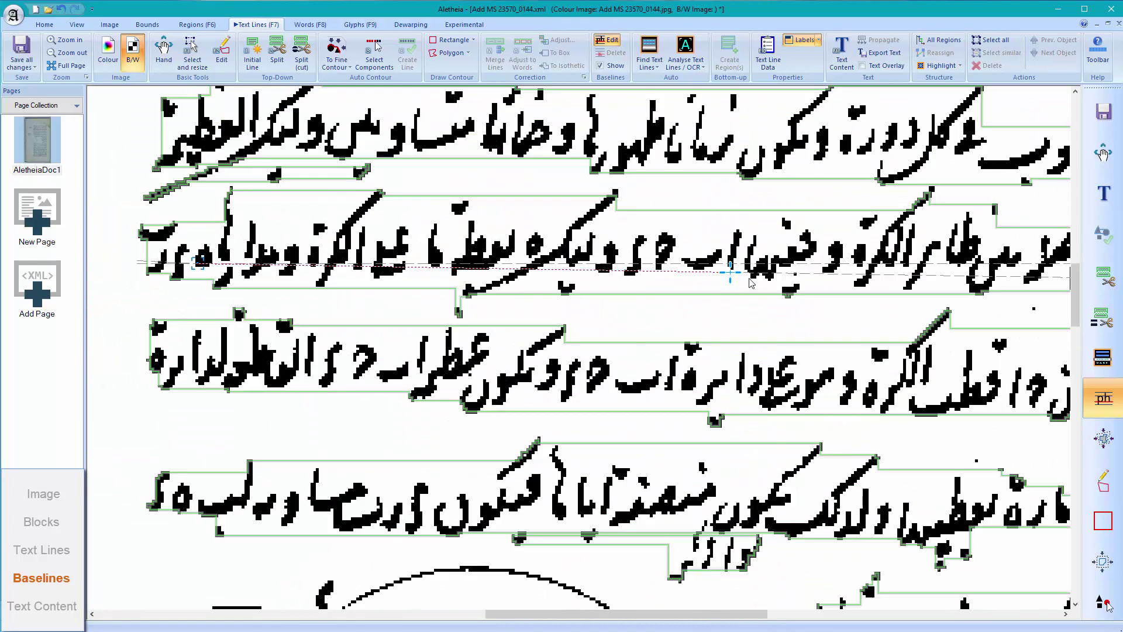
left_click(634, 272)
left_click(1061, 268)
left_click(1061, 266)
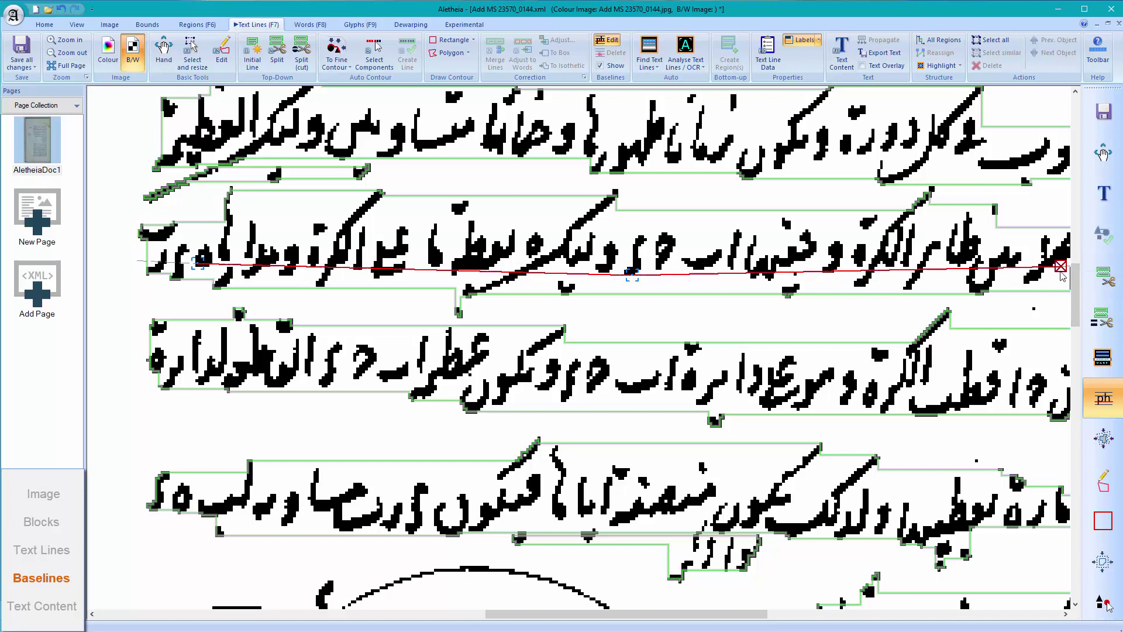
Draw a three-point baseline under the main paragraph's sixth text line.
left_click(658, 384)
double_click(1033, 403)
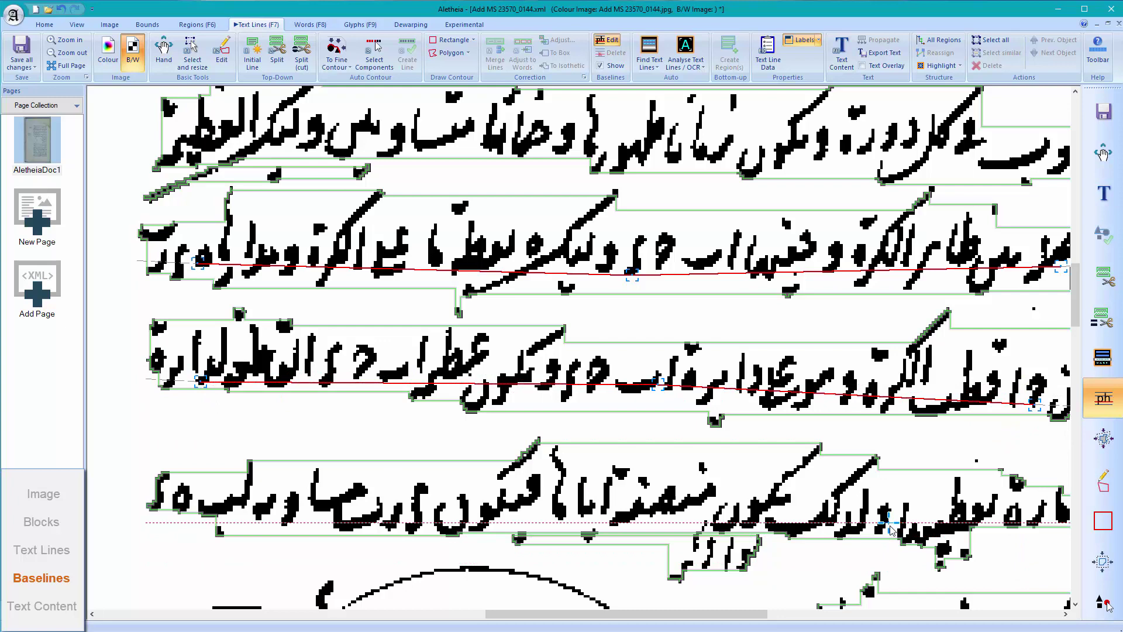
left_click(658, 385)
scroll(784, 429, "down", 1)
scroll(784, 429, "down", 3)
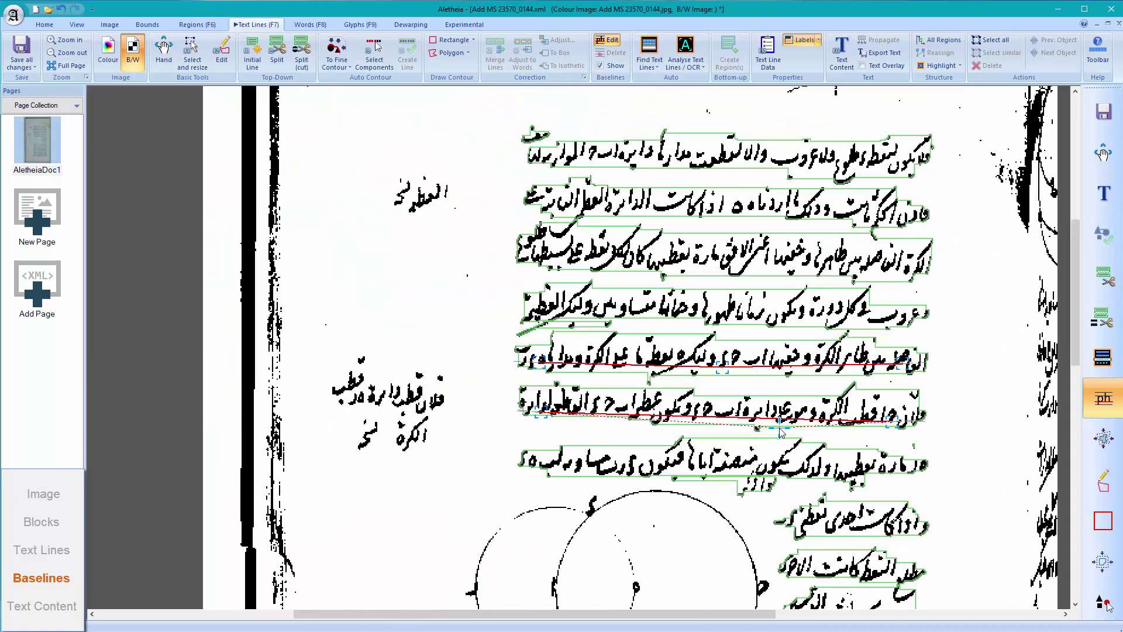
Leave baseline editing and undo the baseline points added to the fifth and sixth text lines.
key("space")
left_click_drag(920, 424, 682, 370)
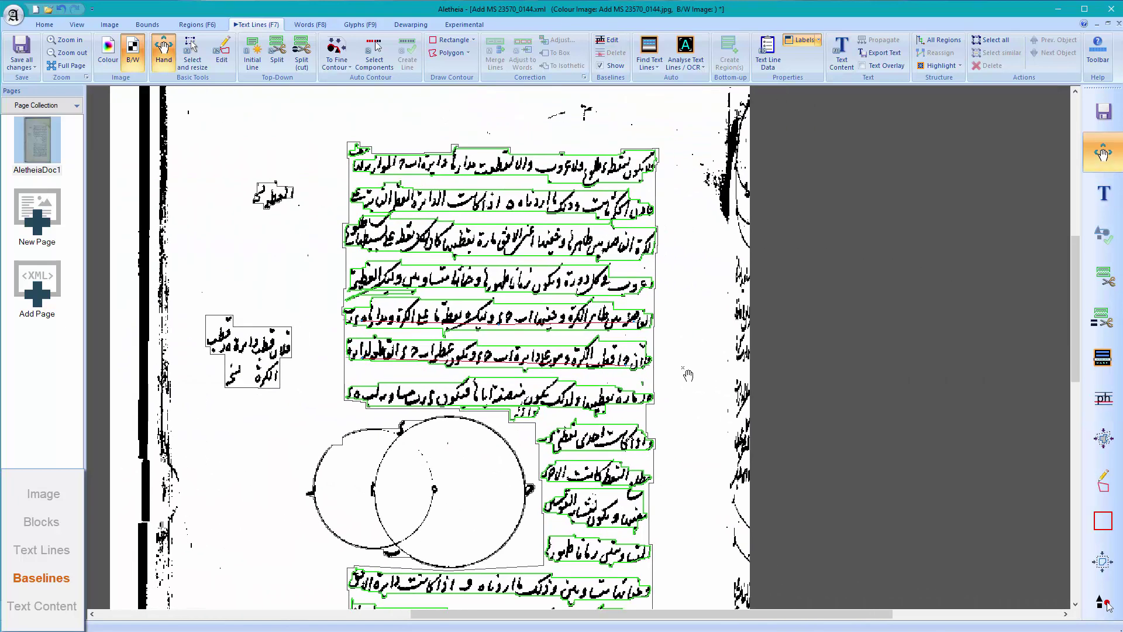
key("ctrl+z")
key("ctrl+z")
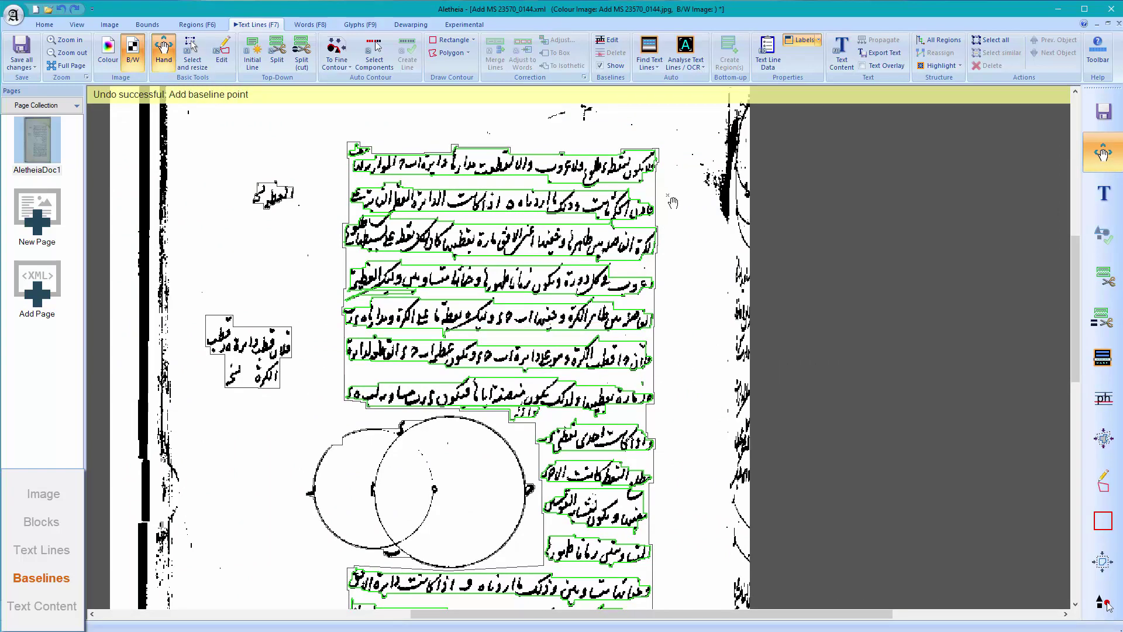
Run the experimental baseline detection on the page's text lines.
left_click(483, 26)
left_click(152, 51)
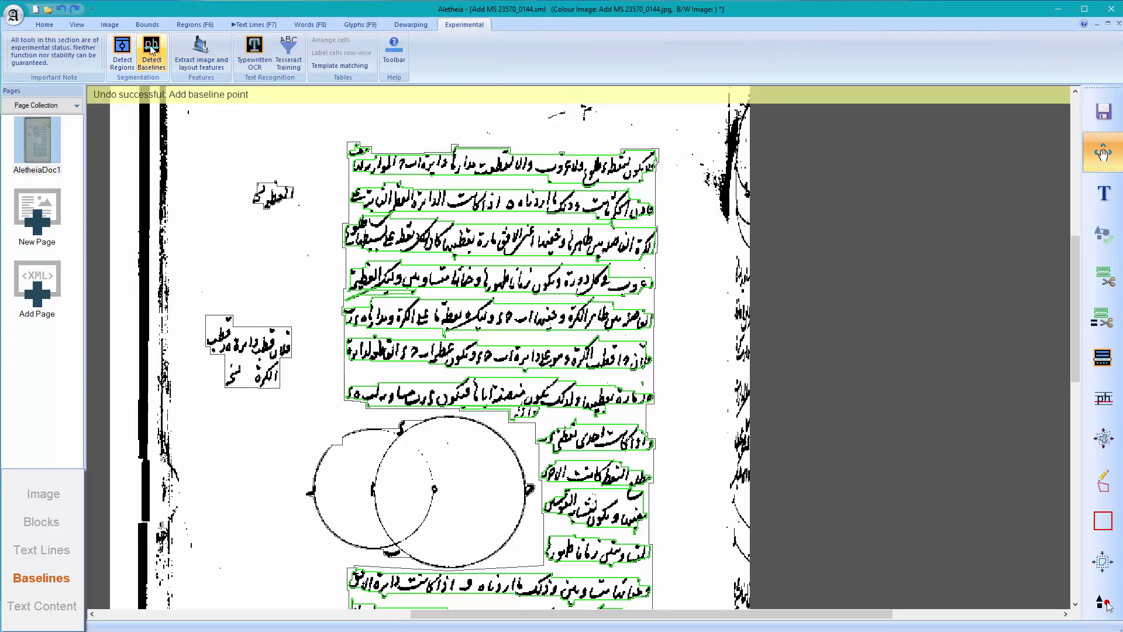
scroll(670, 545, "down", 3)
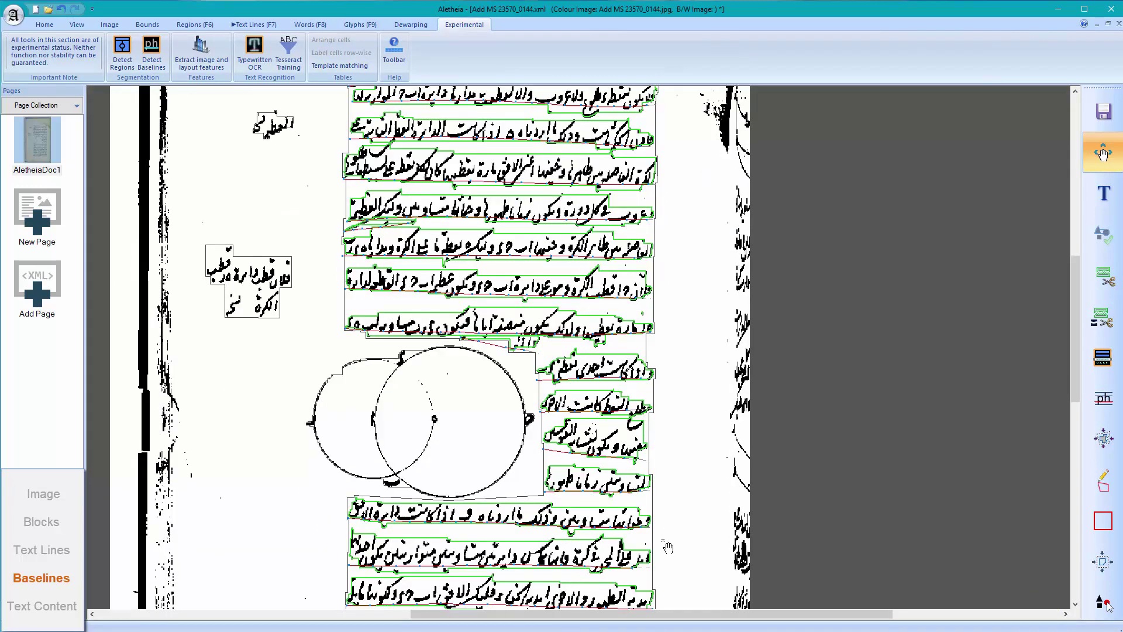
Select the main paragraph region and open its text content editor.
scroll(666, 545, "up", 4)
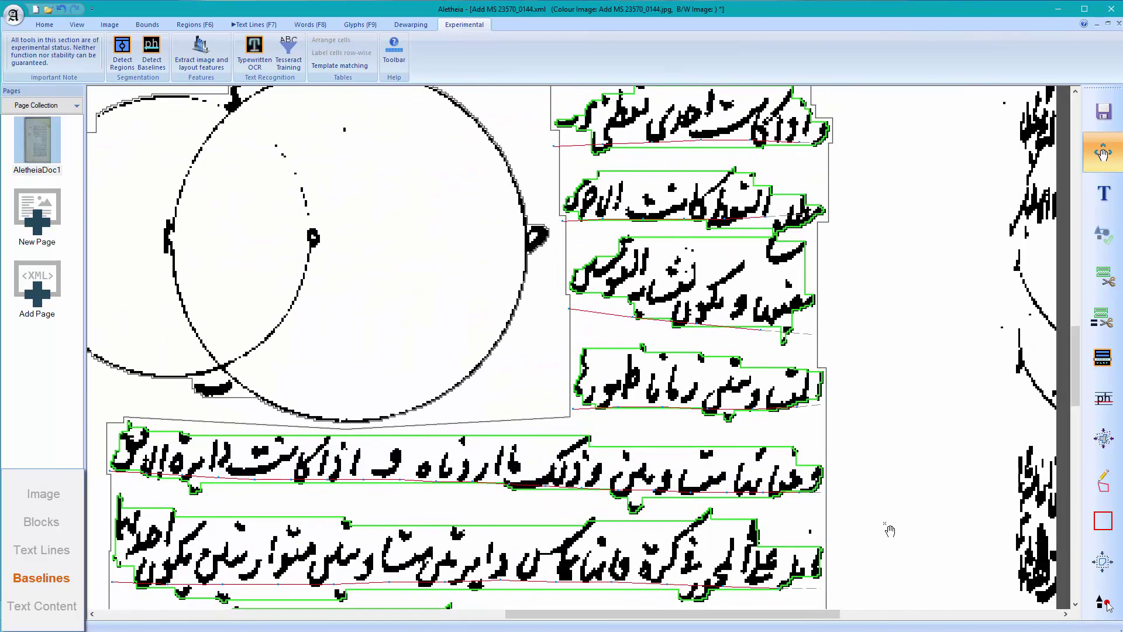
scroll(929, 451, "down", 5)
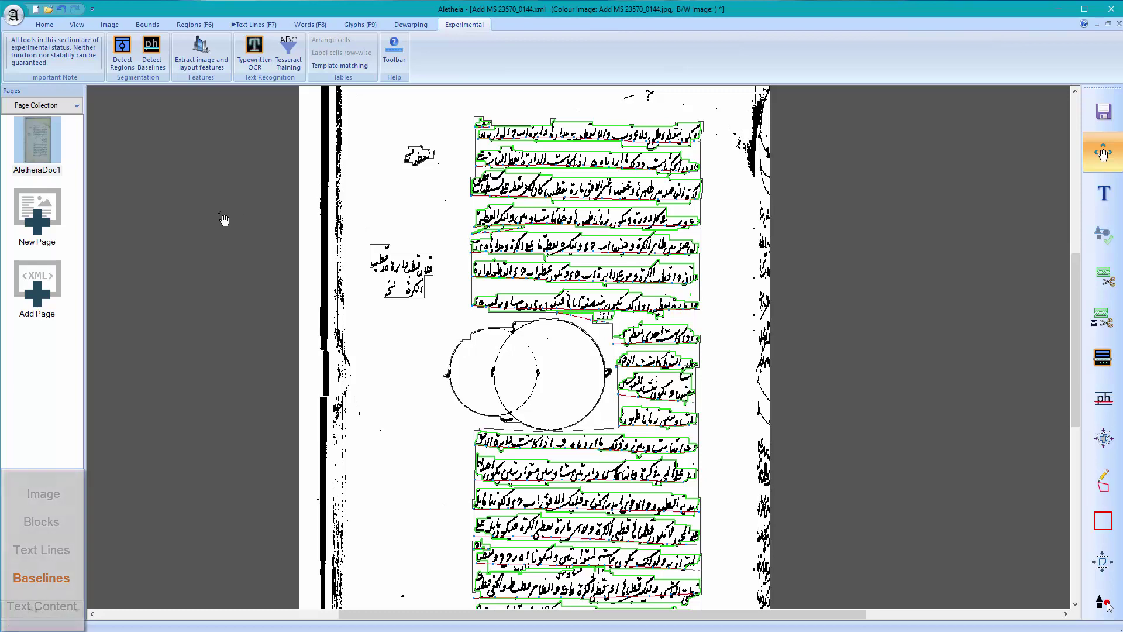
left_click(195, 25)
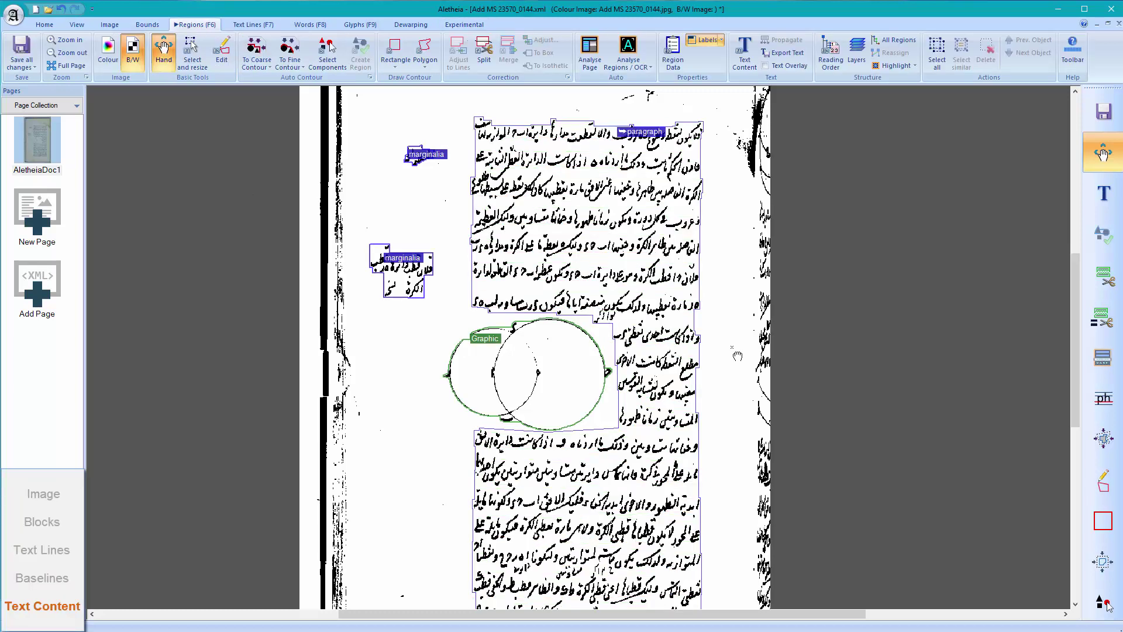
left_click(677, 296)
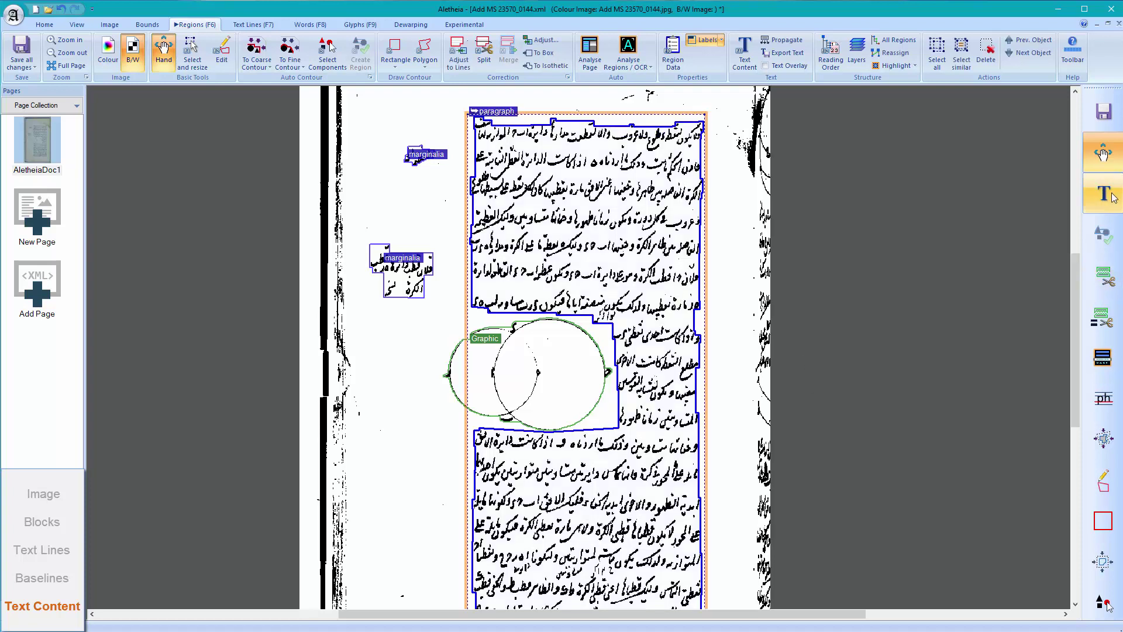
left_click(1112, 196)
left_click_drag(829, 245, 877, 260)
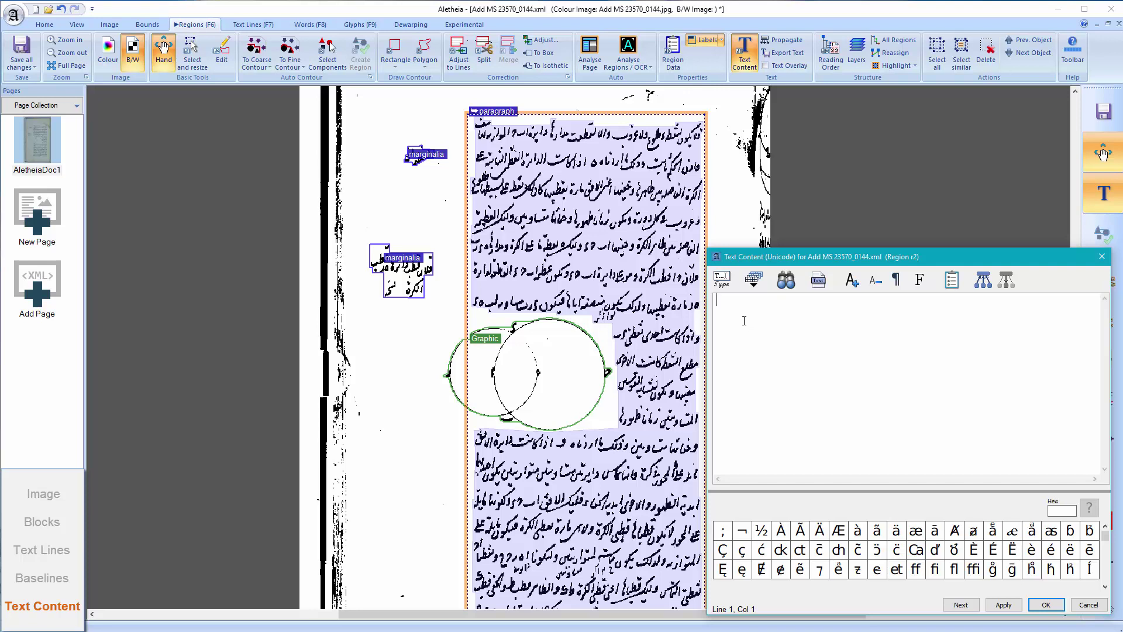
Look at the text content editor's font options, check the text line level and return to the regions with the editor closed.
left_click(920, 279)
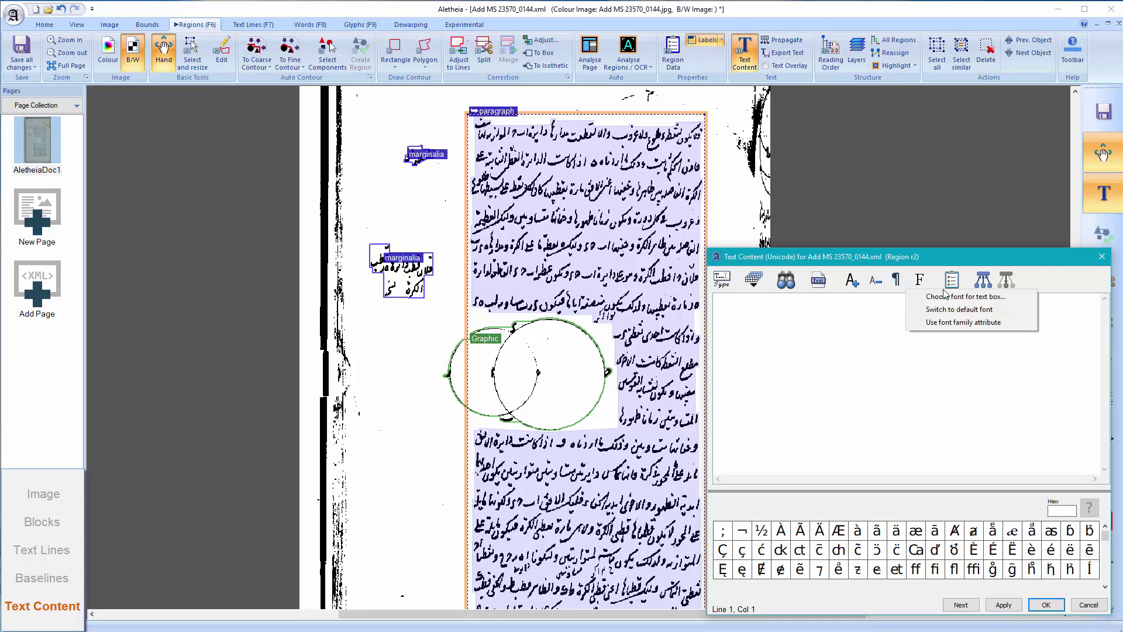
left_click(837, 323)
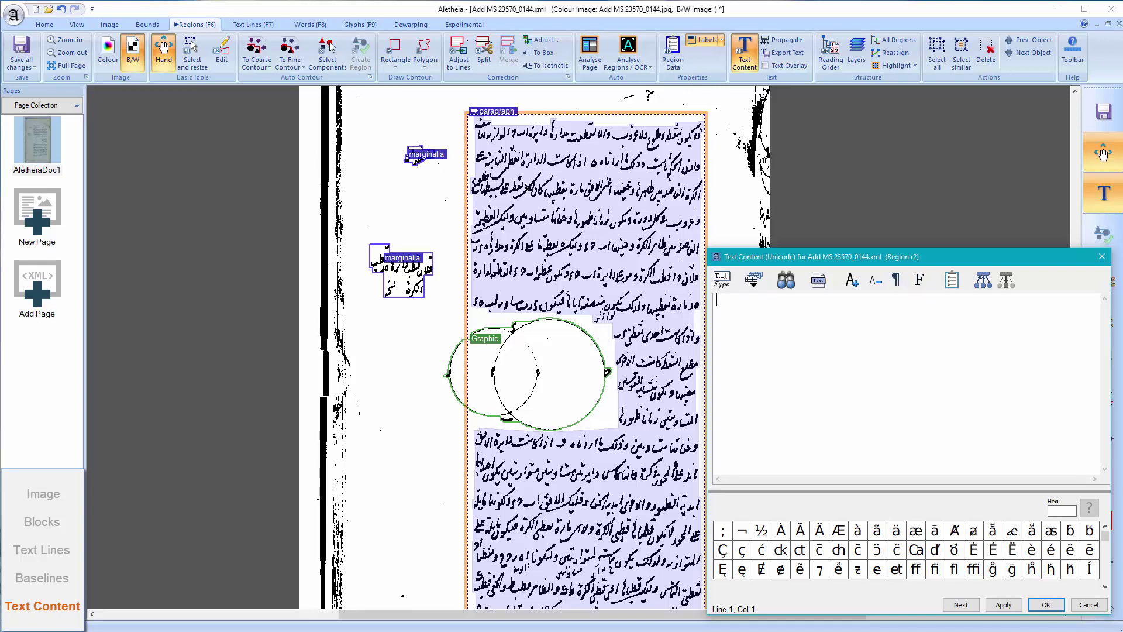
left_click(256, 25)
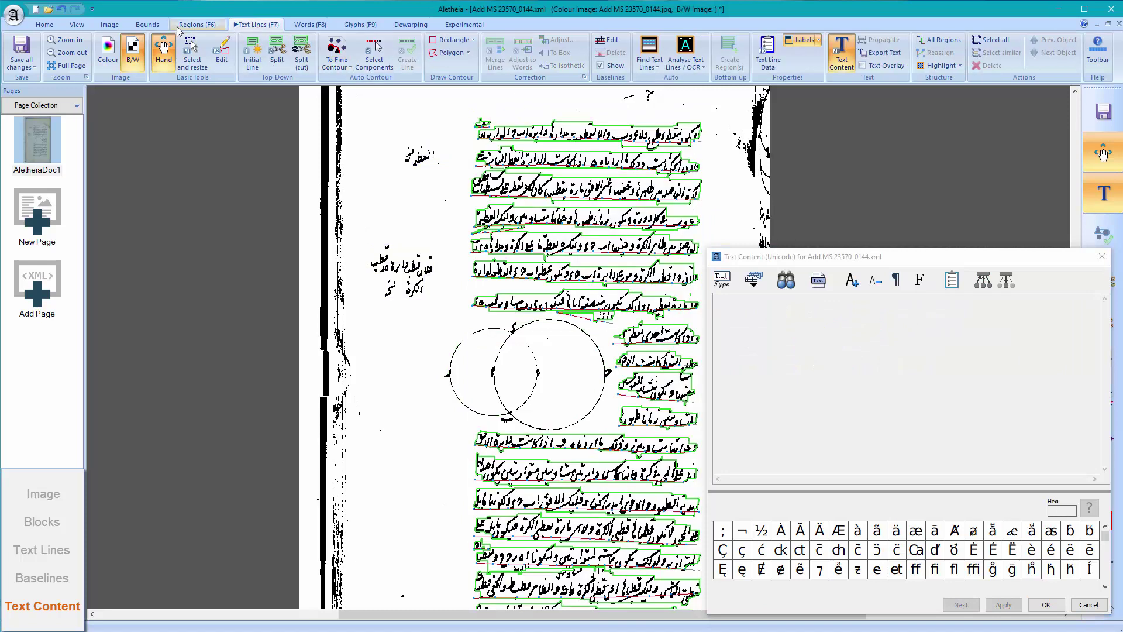
key("F6")
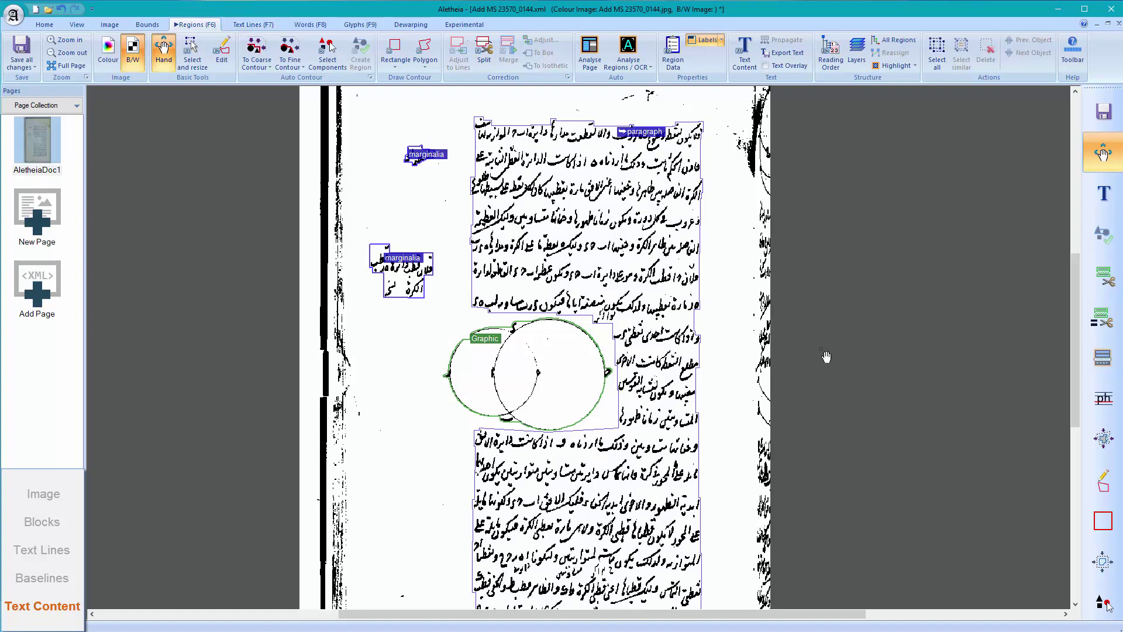
Review the text propagation options for the main paragraph region, close them without propagating and deselect the region.
left_click(585, 246)
left_click(251, 26)
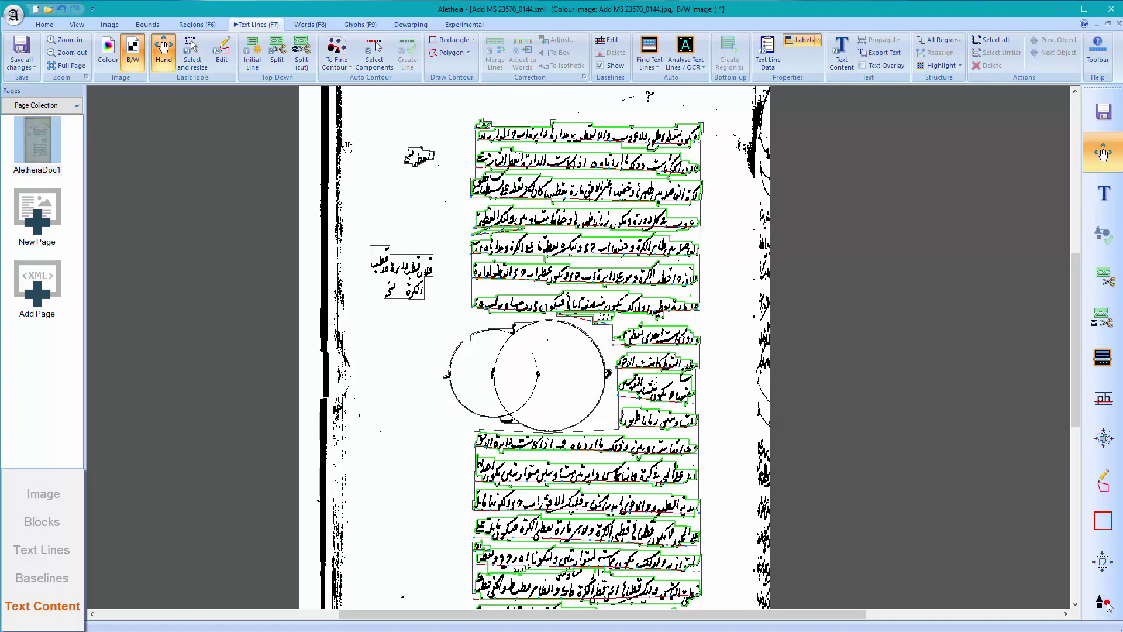
left_click(204, 25)
left_click(785, 44)
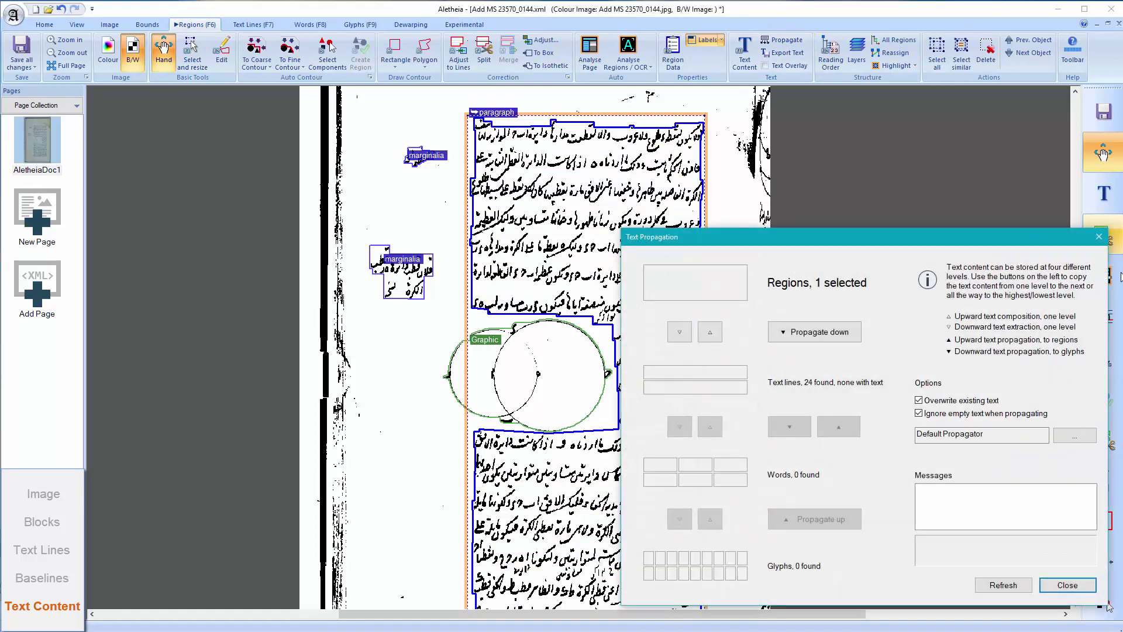
left_click(1100, 237)
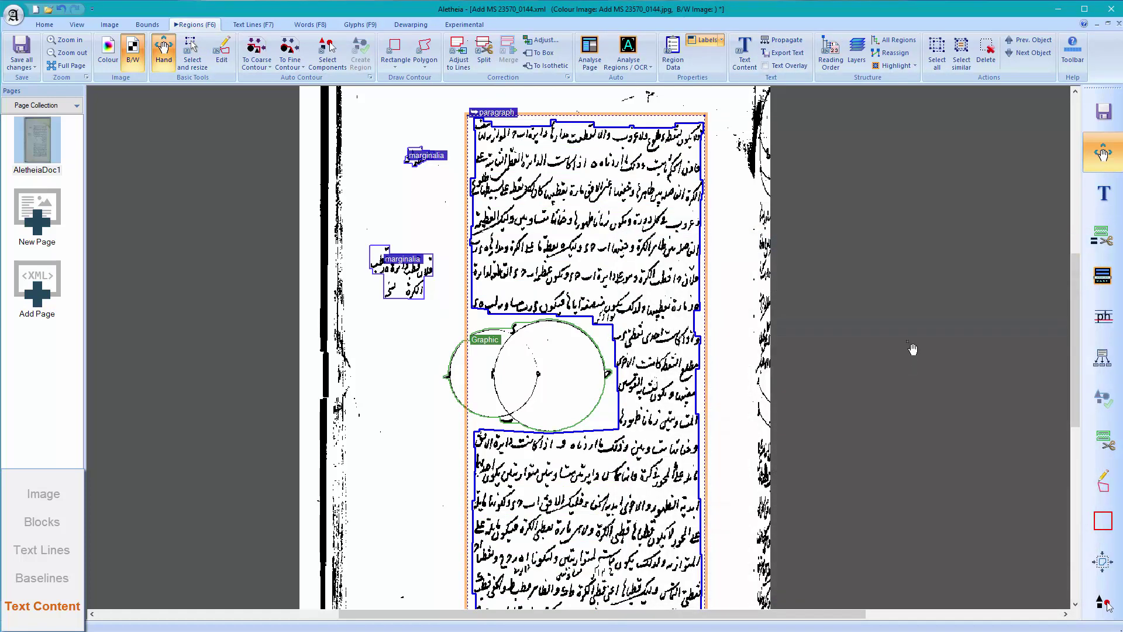
left_click(725, 244)
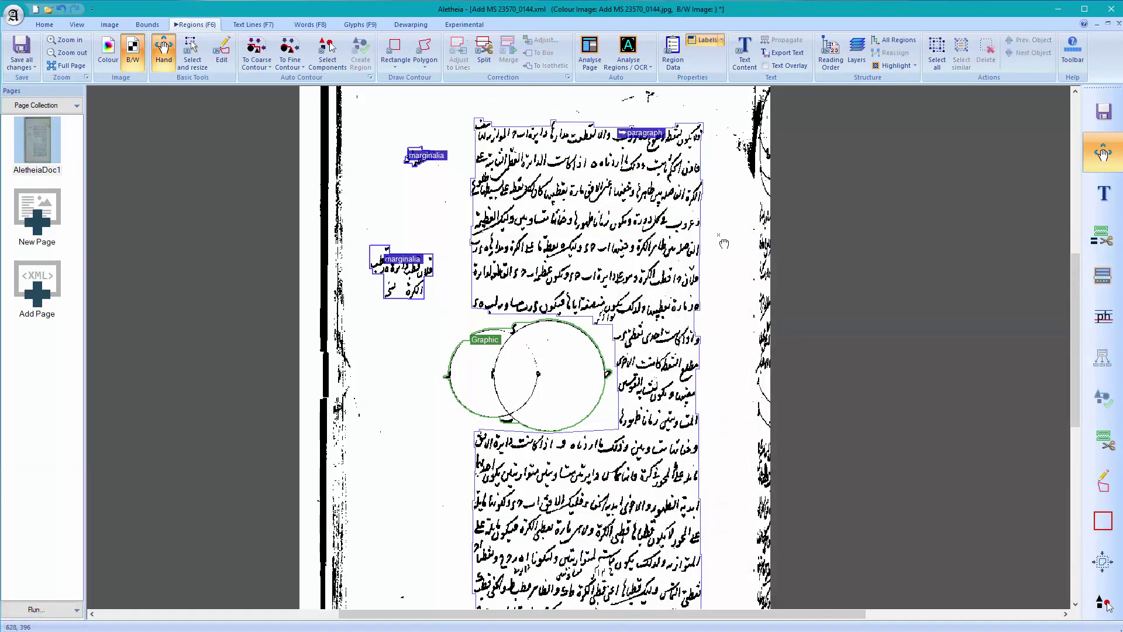